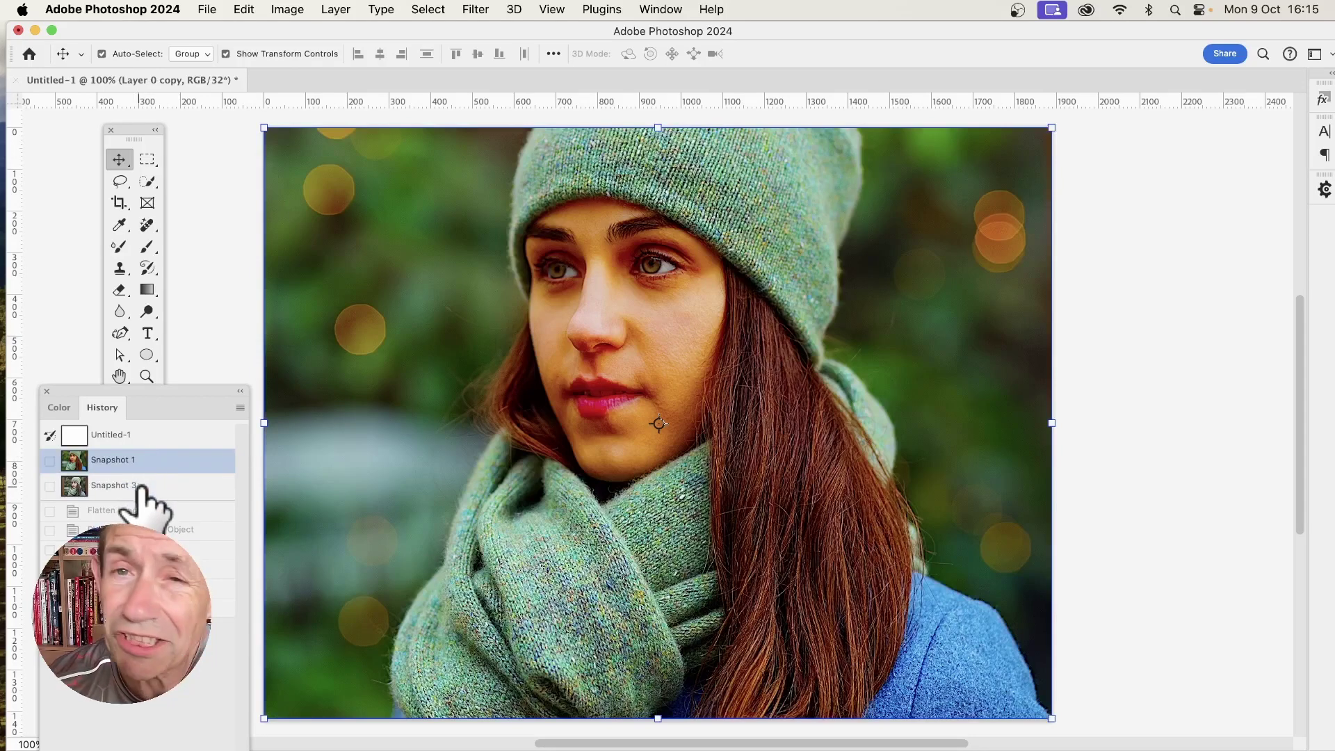
Revert the portrait to the muted Snapshot 3 state in the History panel.
{"action": "left_click", "coordinate": [139, 487]}
{"action": "left_click", "coordinate": [149, 472]}
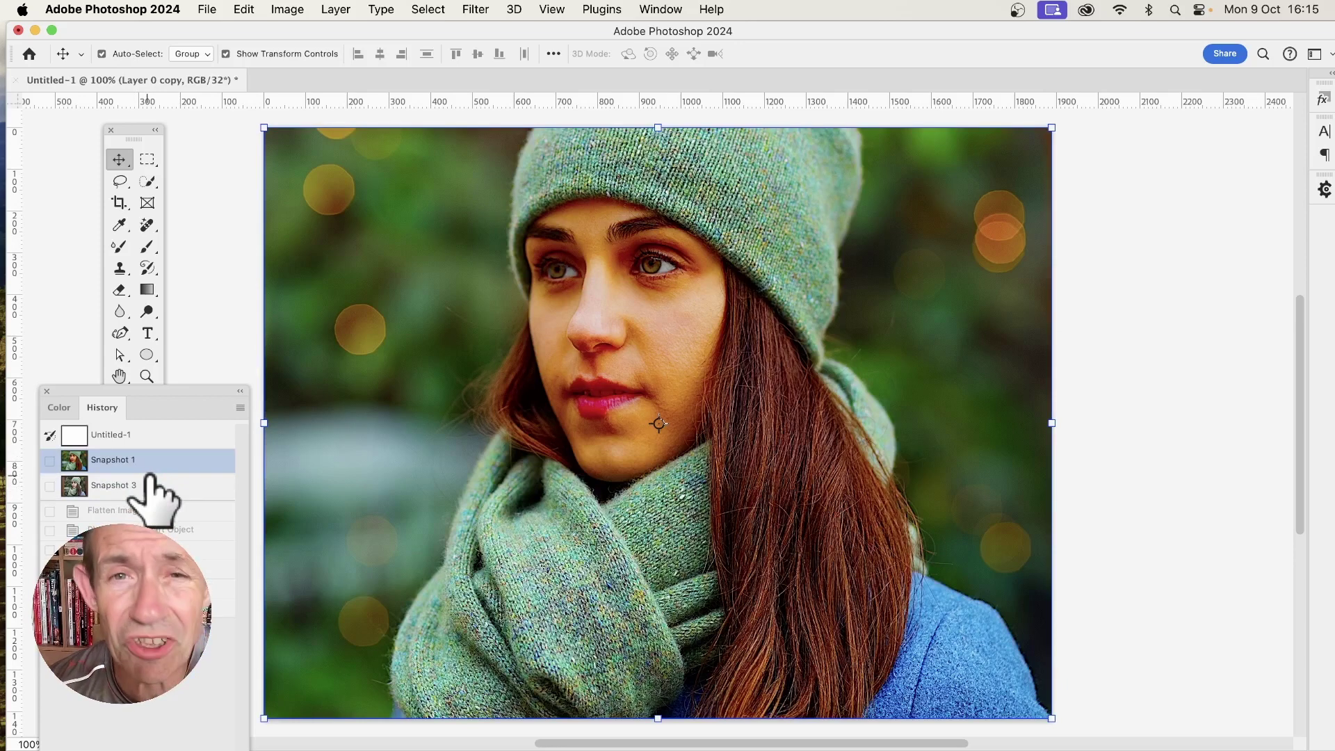
{"action": "left_click", "coordinate": [111, 485]}
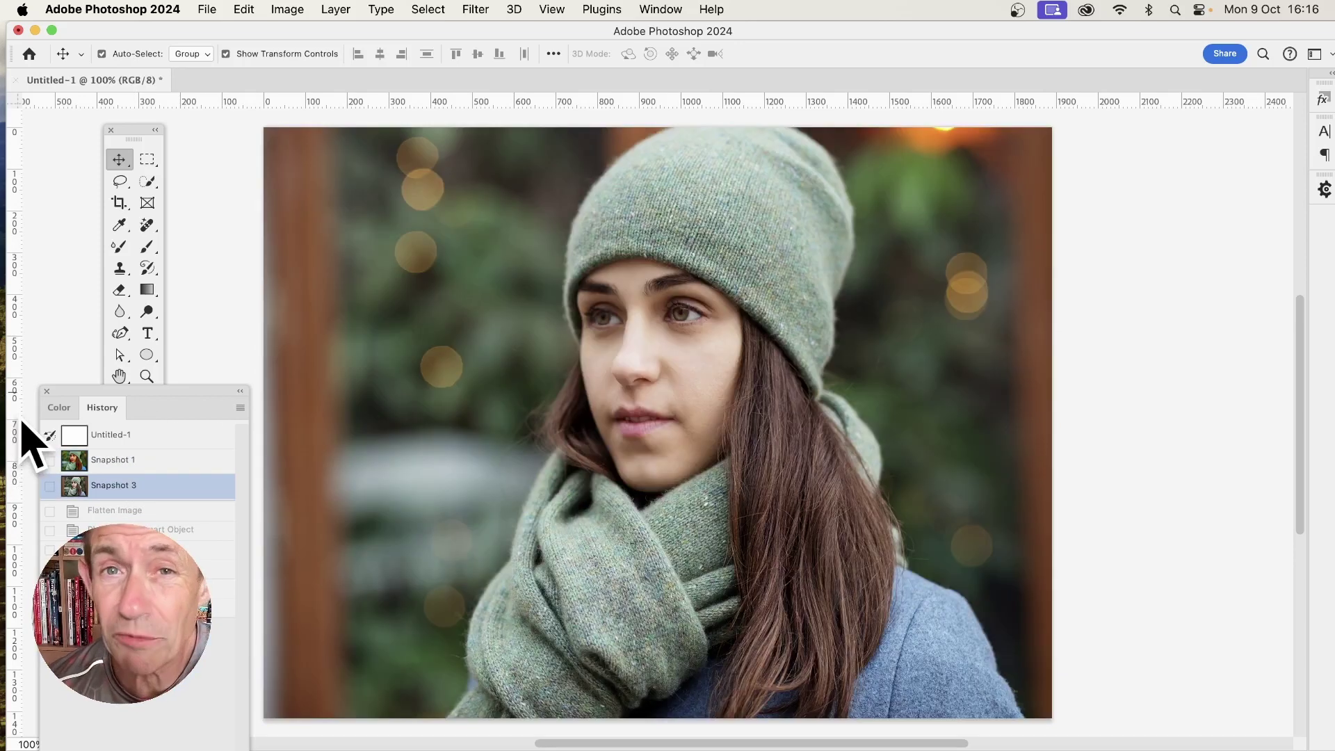
Convert the document to 32 Bits/Channel mode.
{"action": "left_click", "coordinate": [285, 10]}
{"action": "mouse_move", "coordinate": [299, 35]}
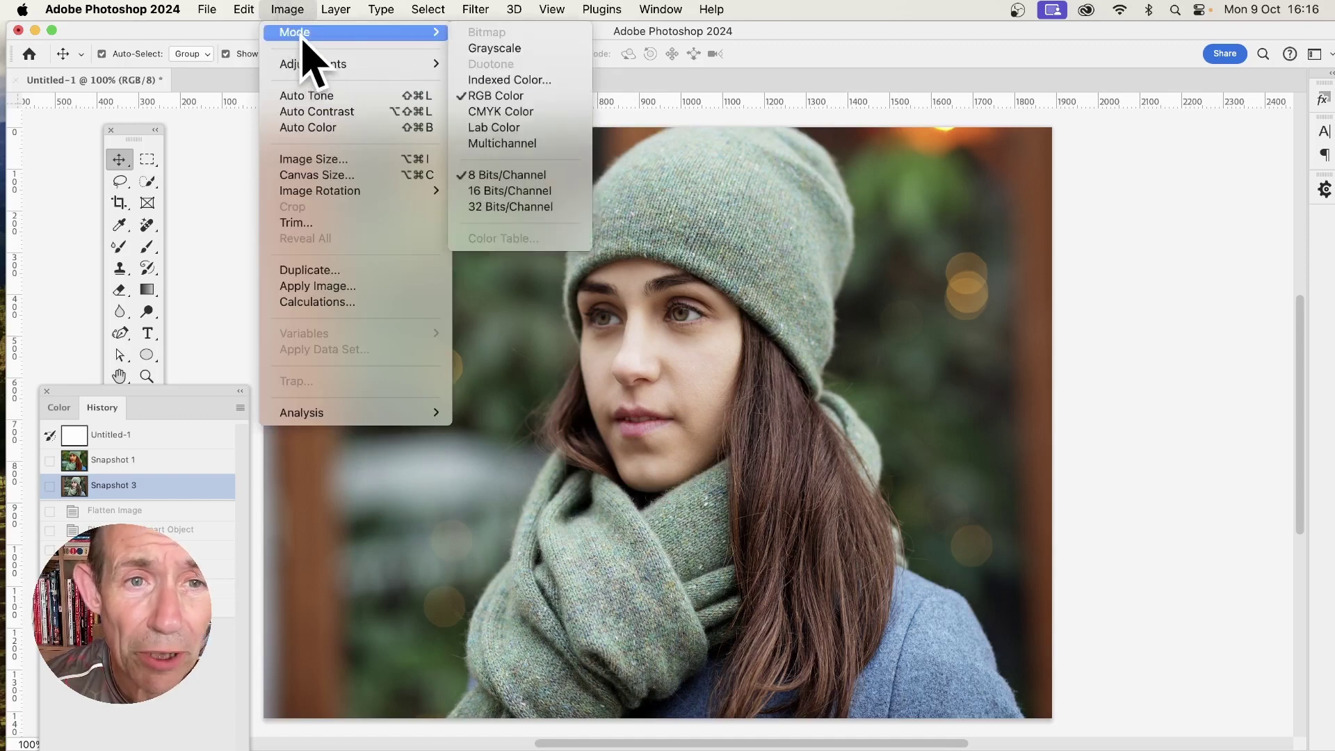
{"action": "left_click", "coordinate": [546, 209]}
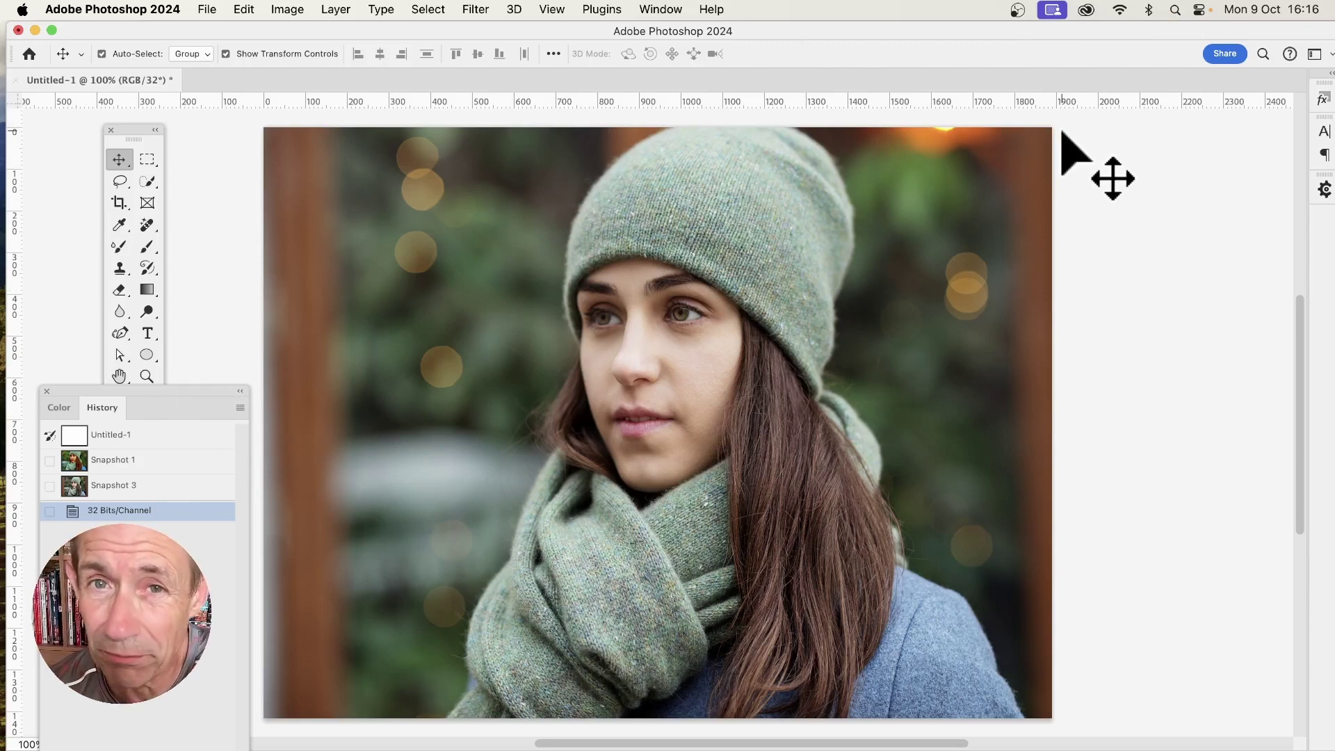
Show the Layers panel and convert the background into smart object Layer 0.
{"action": "left_click", "coordinate": [648, 7]}
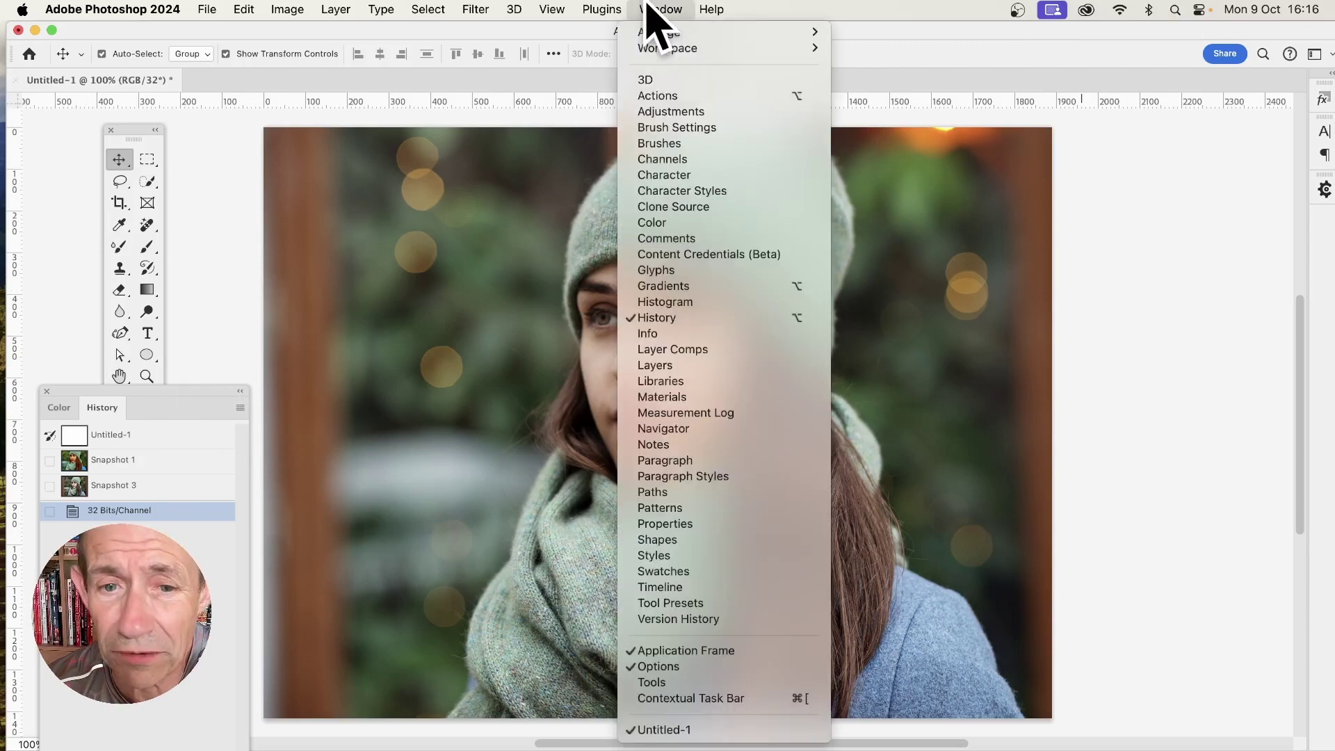
{"action": "left_click", "coordinate": [709, 365]}
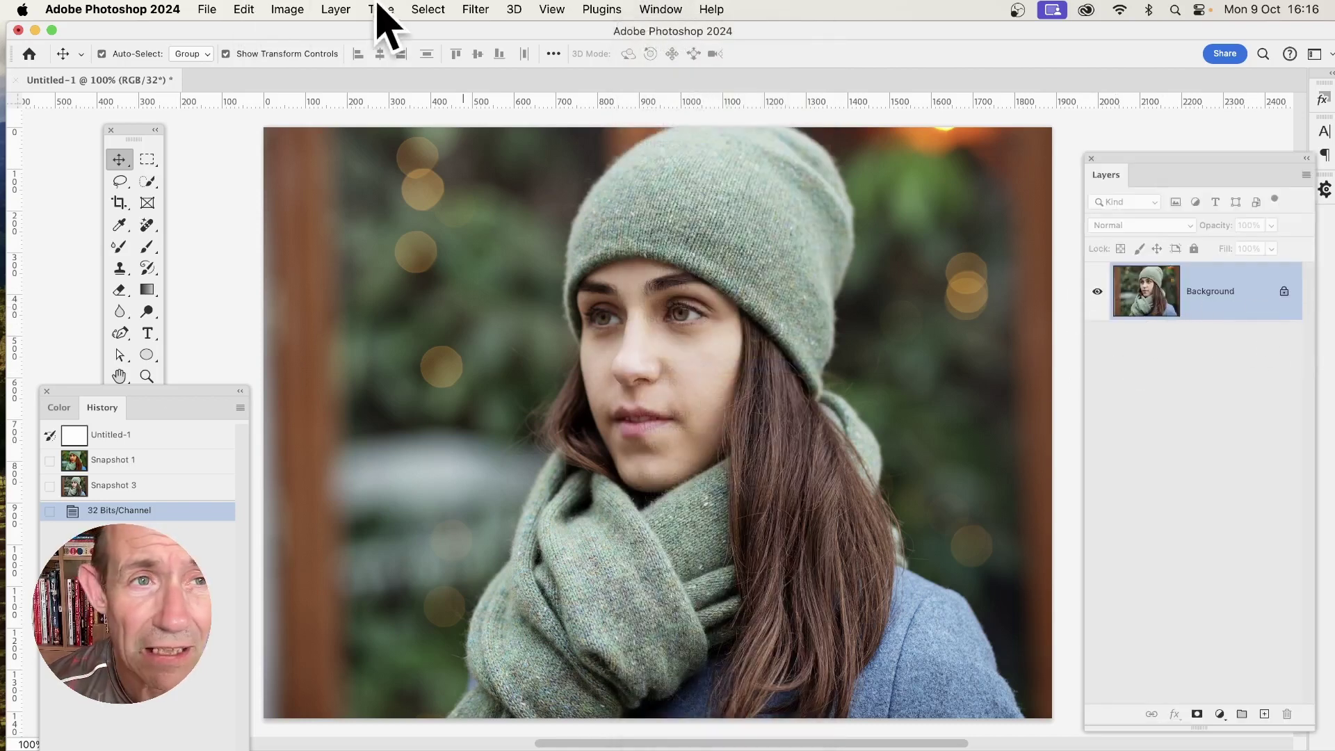
{"action": "left_click", "coordinate": [335, 9]}
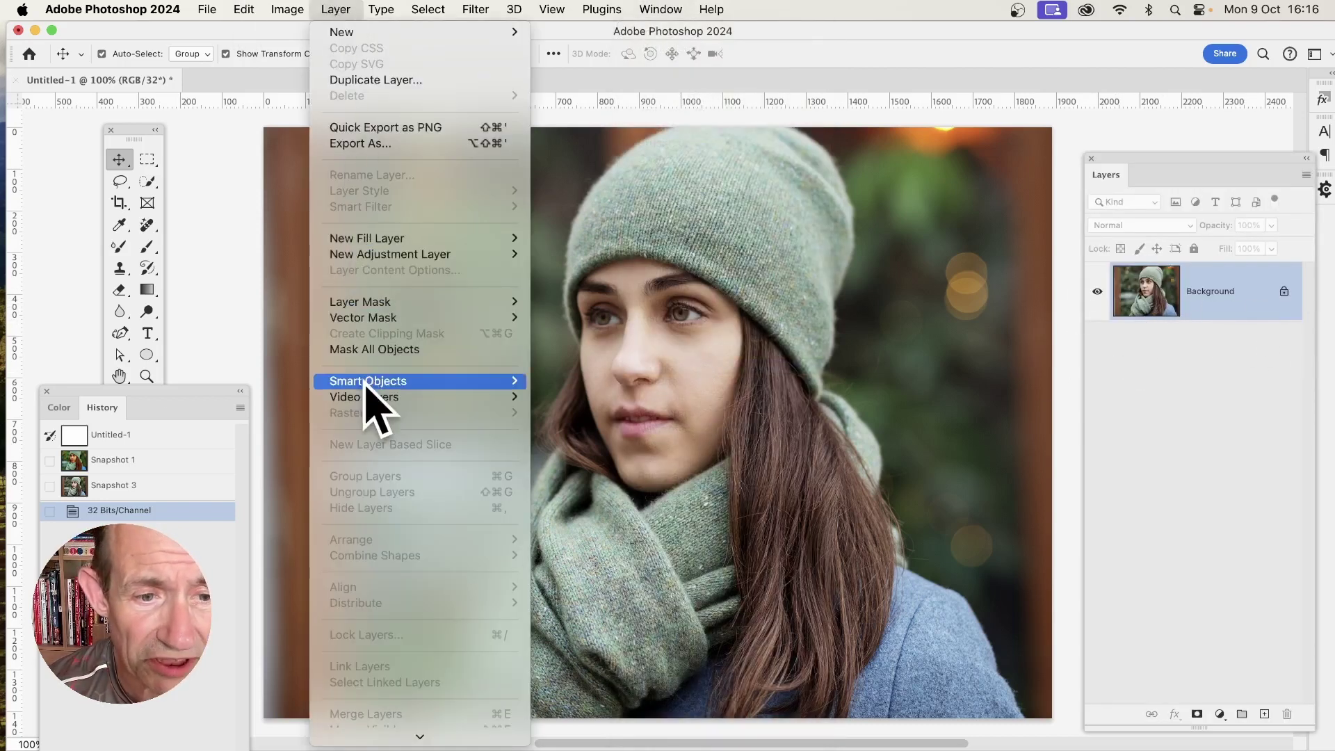
{"action": "mouse_move", "coordinate": [366, 386]}
{"action": "left_click", "coordinate": [589, 382]}
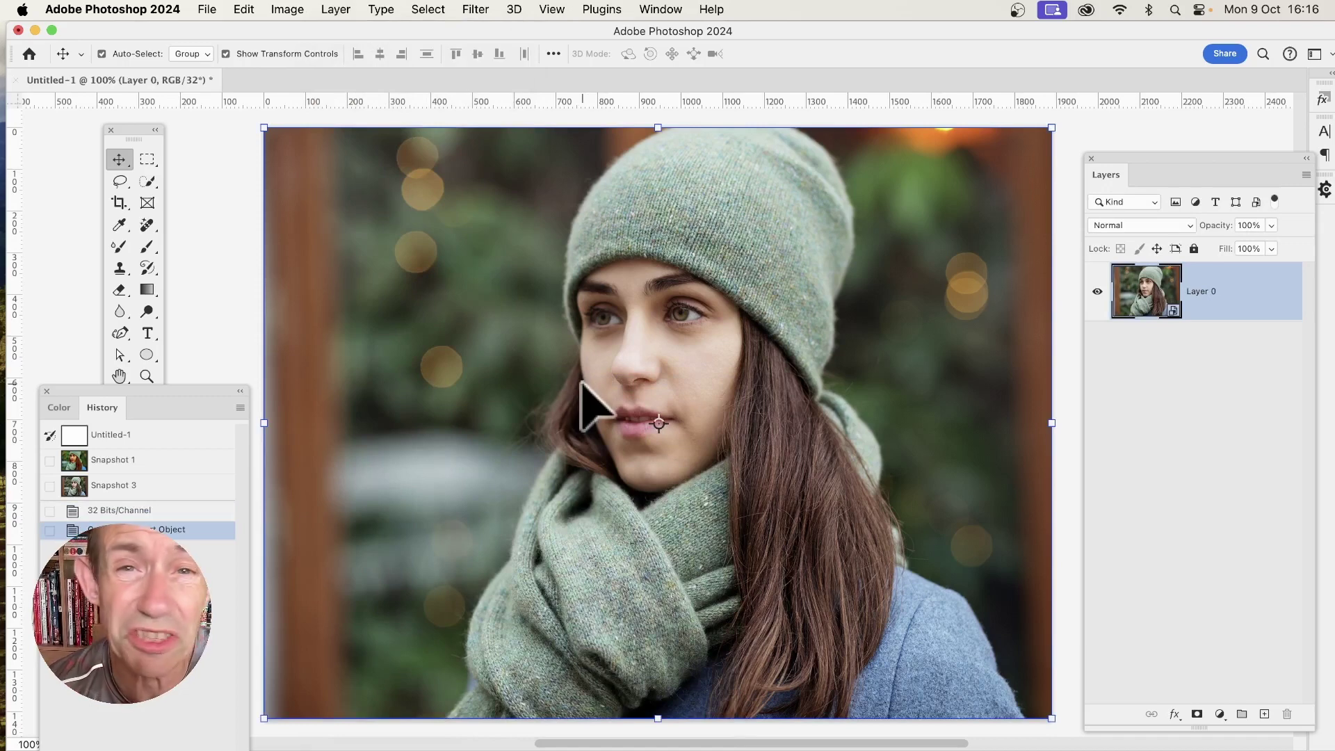
Duplicate Layer 0 to create Layer 0 copy.
{"action": "left_click", "coordinate": [337, 9]}
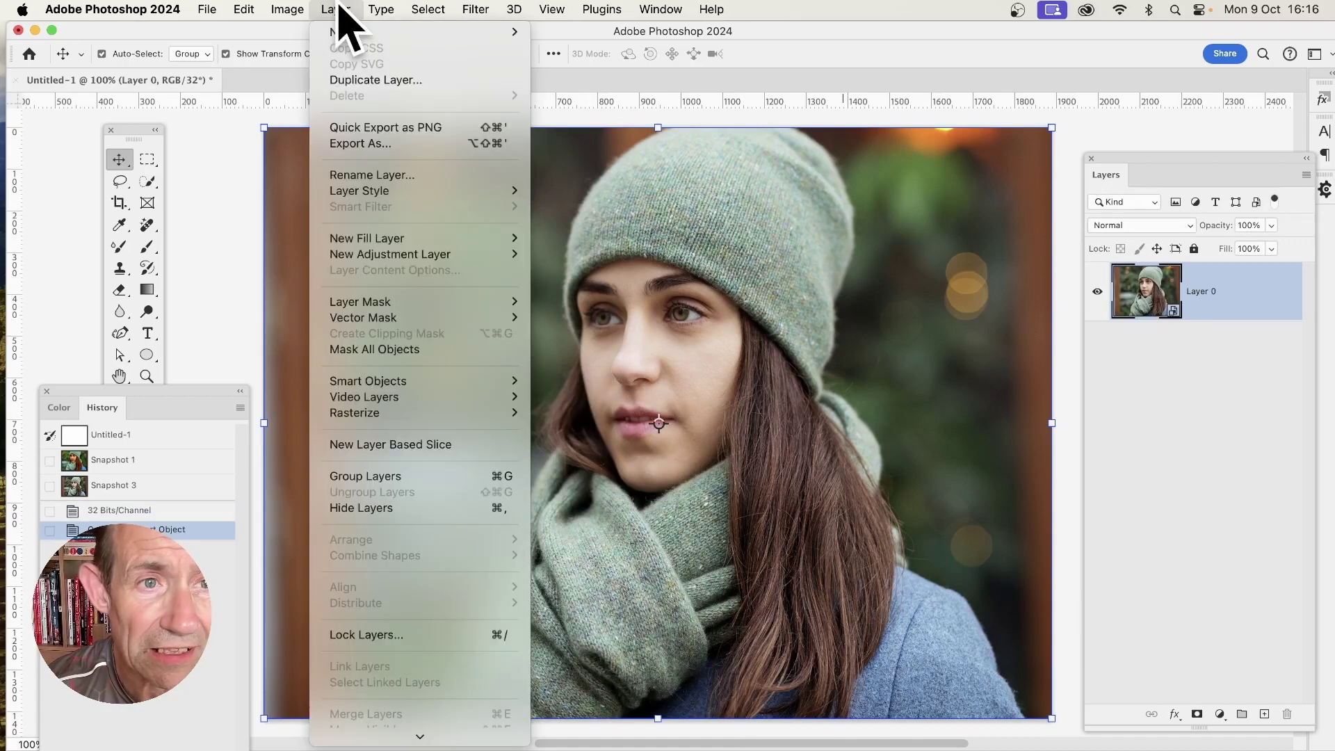
{"action": "left_click", "coordinate": [358, 82]}
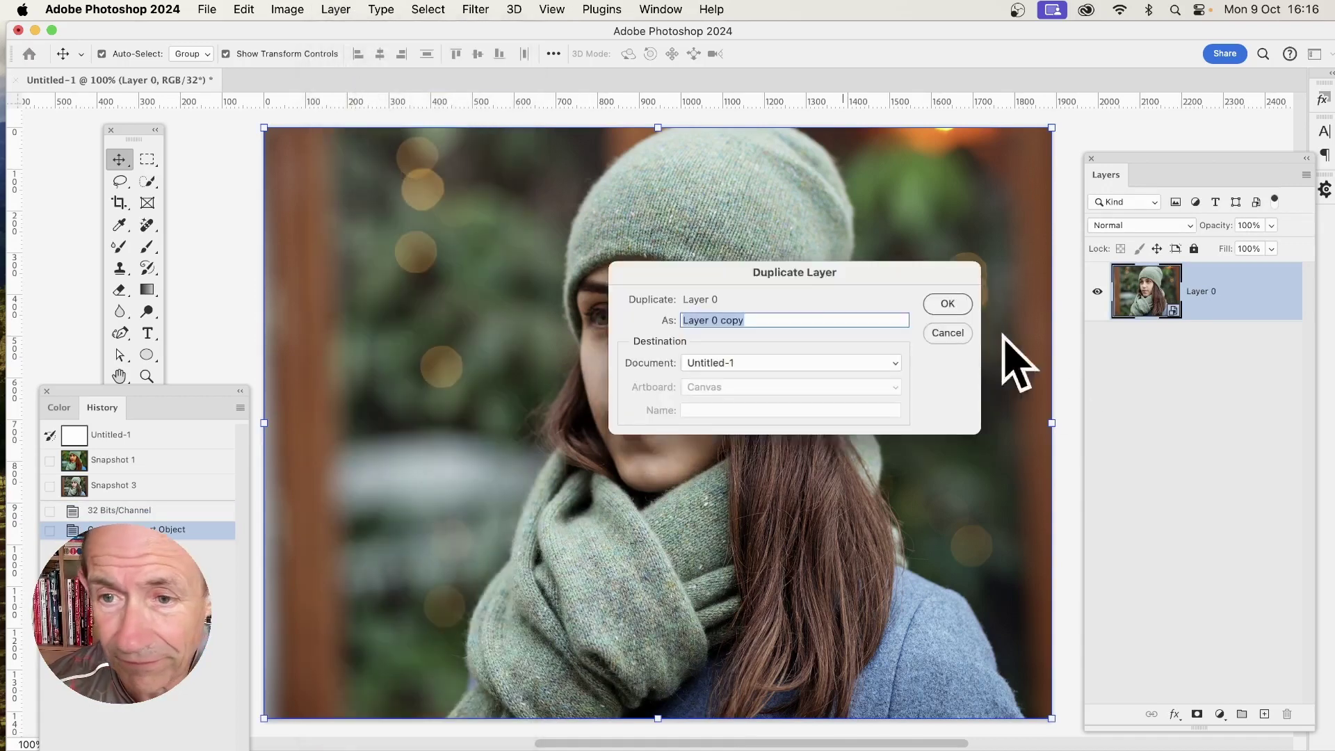
{"action": "left_click", "coordinate": [946, 305]}
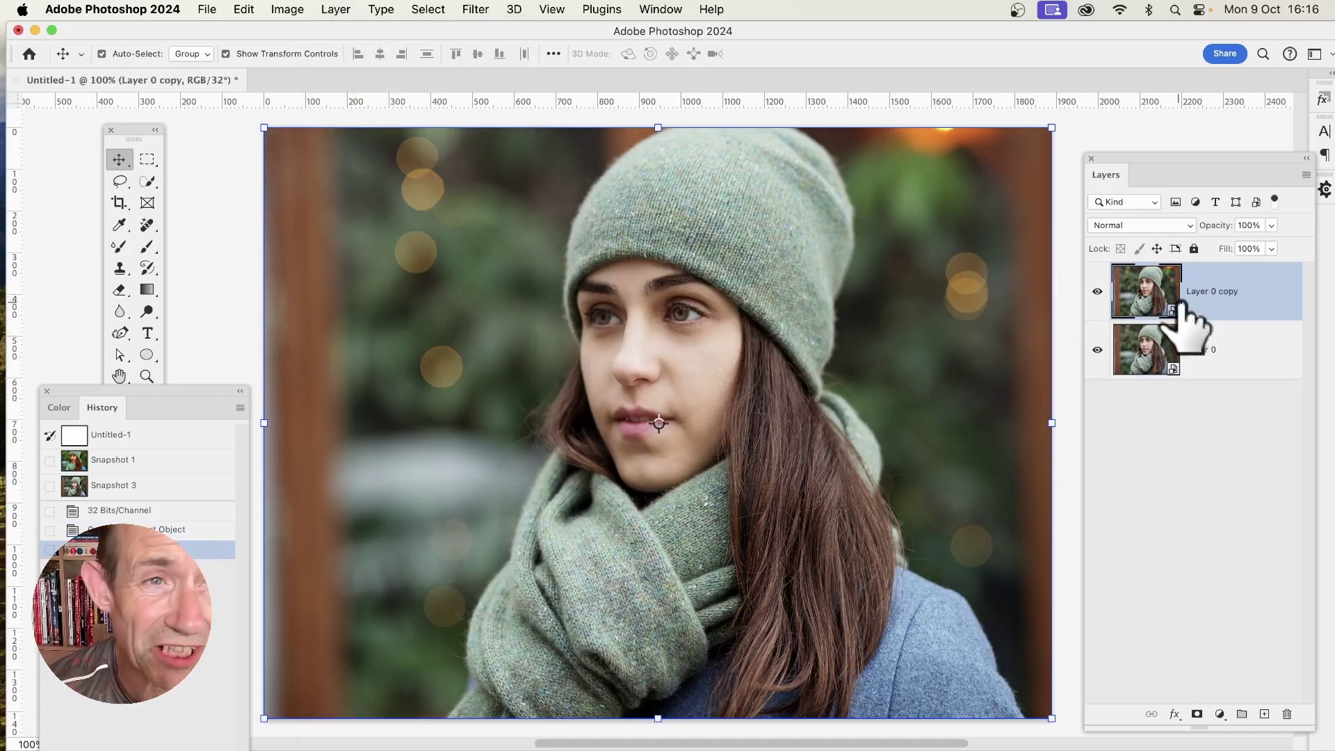
Apply a Hue/Saturation smart filter with Saturation -100 to Layer 0 copy.
{"action": "left_click", "coordinate": [299, 10]}
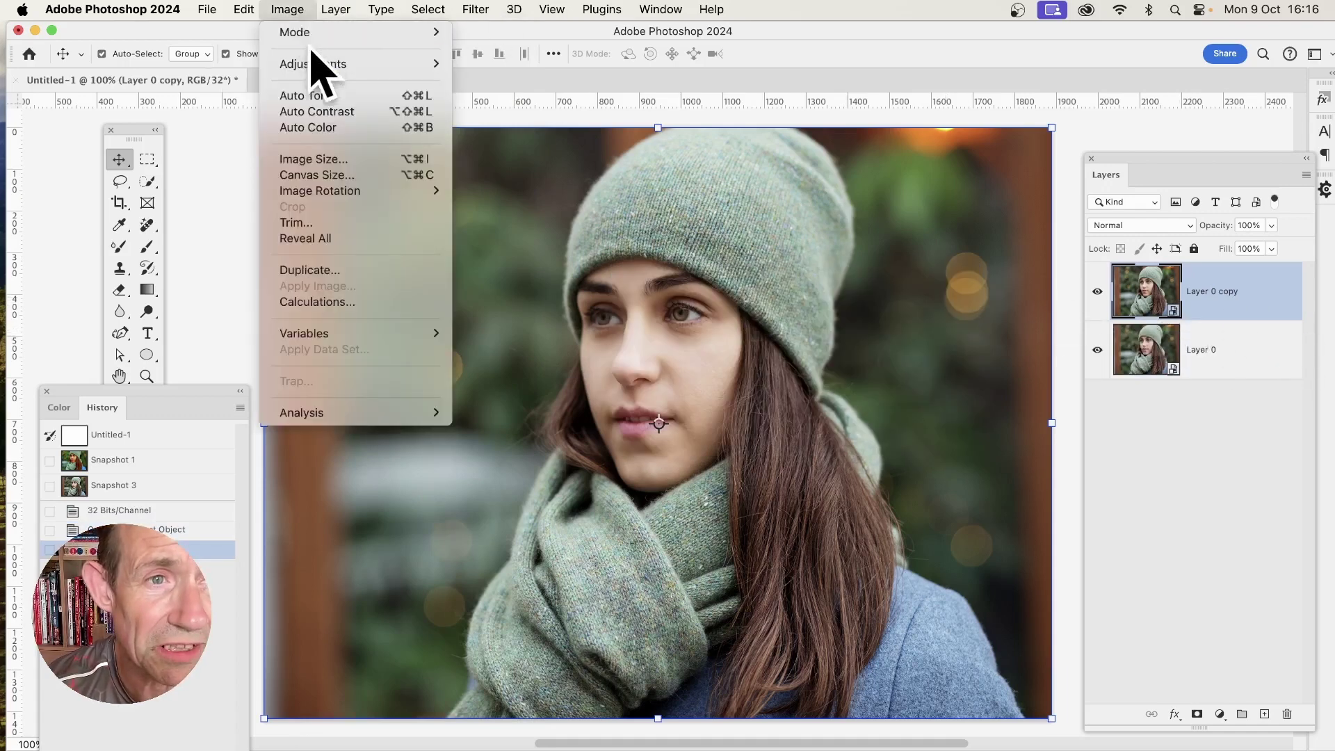
{"action": "mouse_move", "coordinate": [319, 64]}
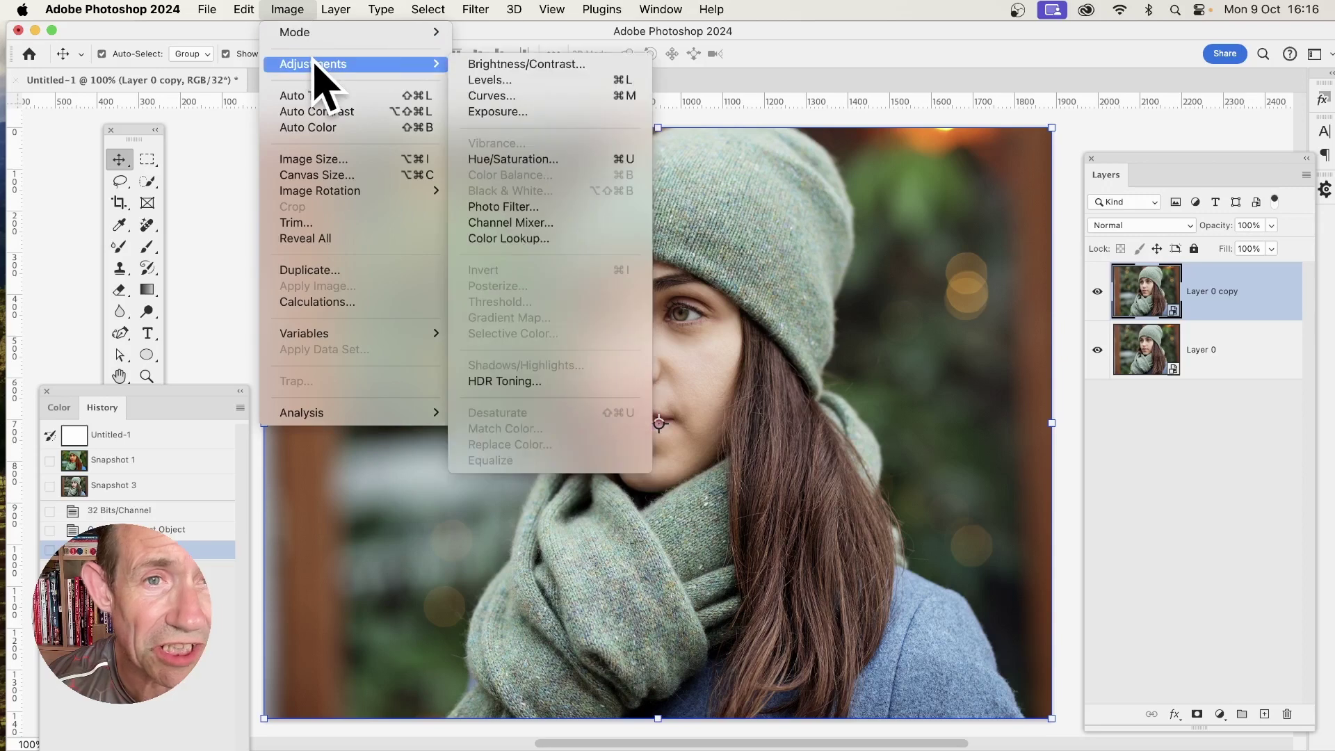
{"action": "left_click", "coordinate": [526, 158]}
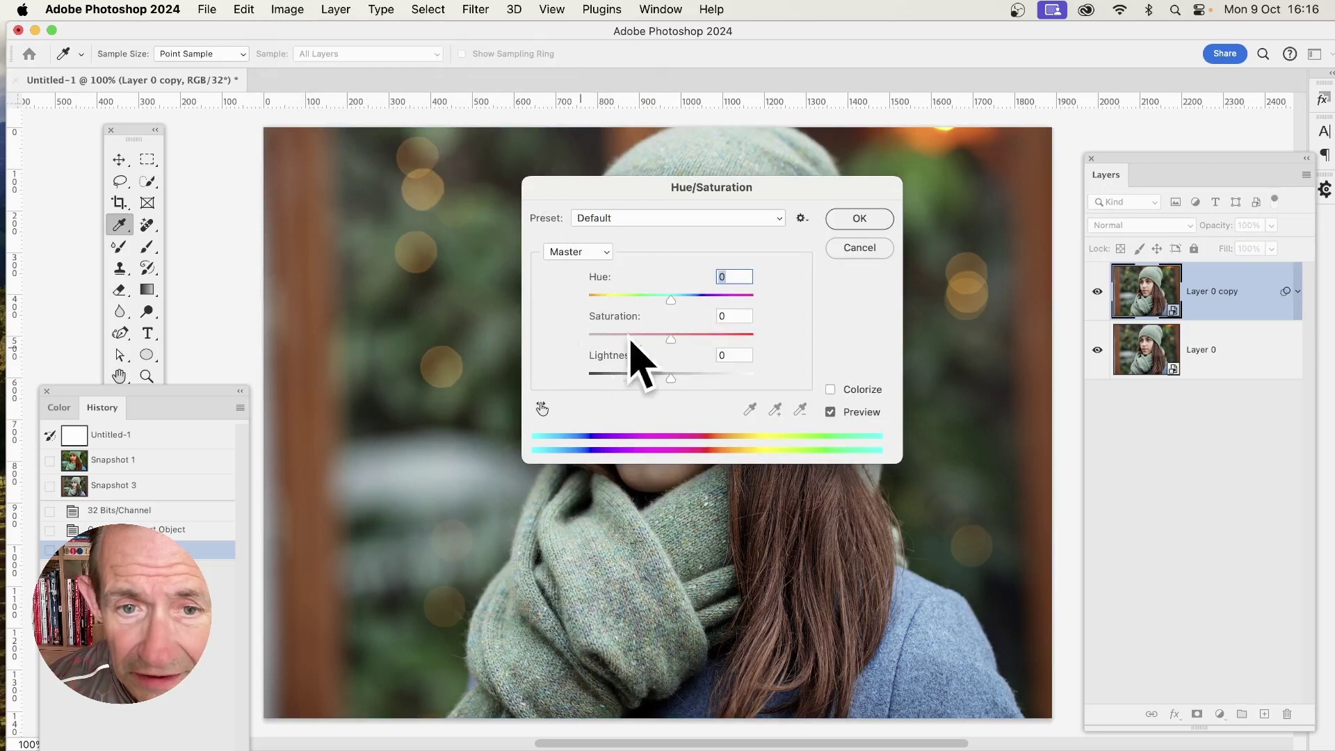
{"action": "left_click_drag", "start_coordinate": [669, 339], "coordinate": [558, 334]}
{"action": "left_click_drag", "start_coordinate": [645, 199], "coordinate": [706, 228]}
{"action": "left_click", "coordinate": [865, 247]}
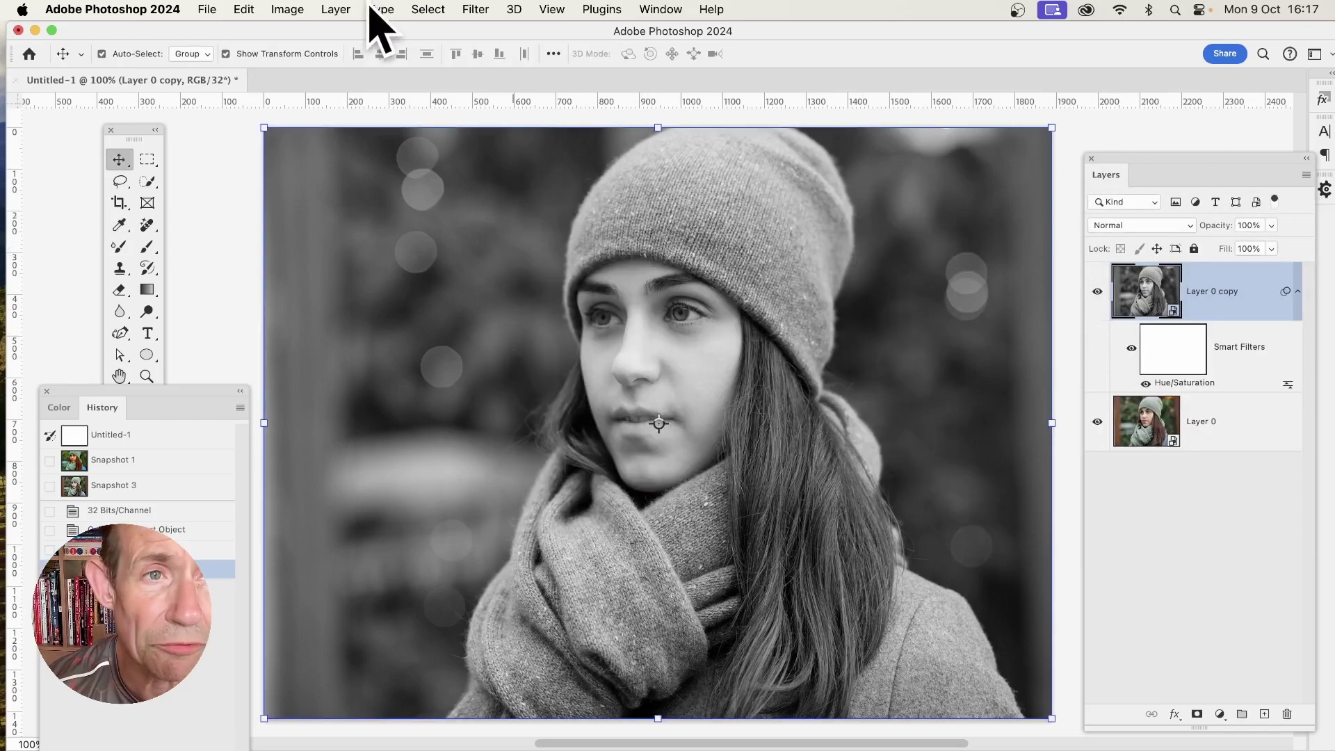
Duplicate Layer 0 copy as Layer 0 copy 2 and set it to Linear Dodge (Add).
{"action": "left_click", "coordinate": [325, 9]}
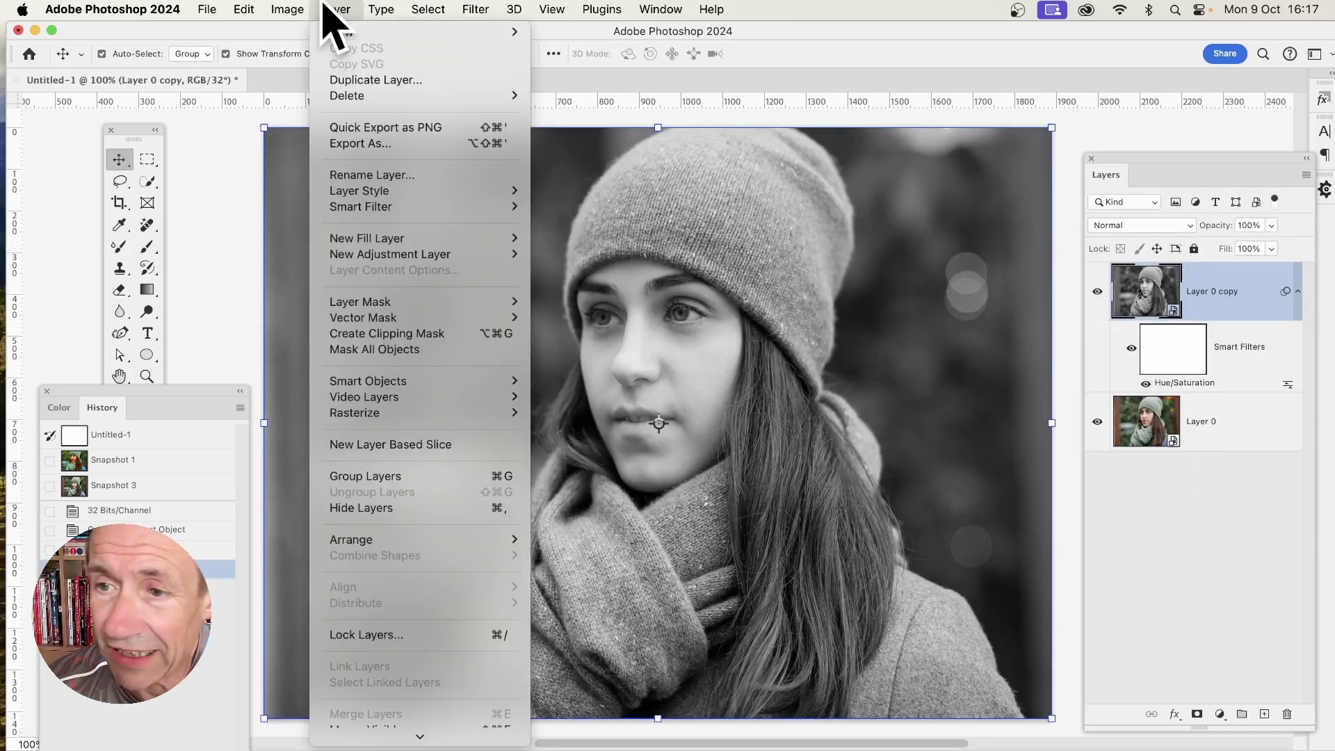
{"action": "left_click", "coordinate": [342, 81]}
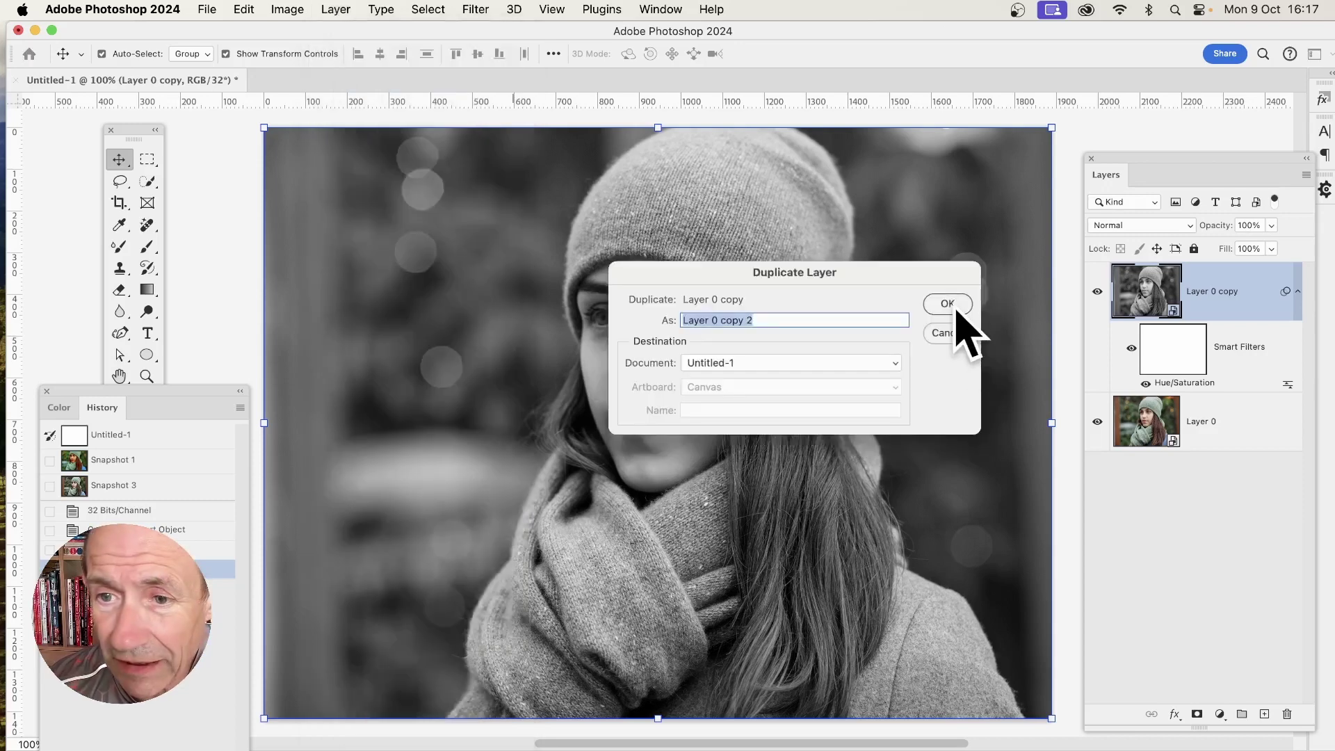
{"action": "left_click", "coordinate": [957, 304]}
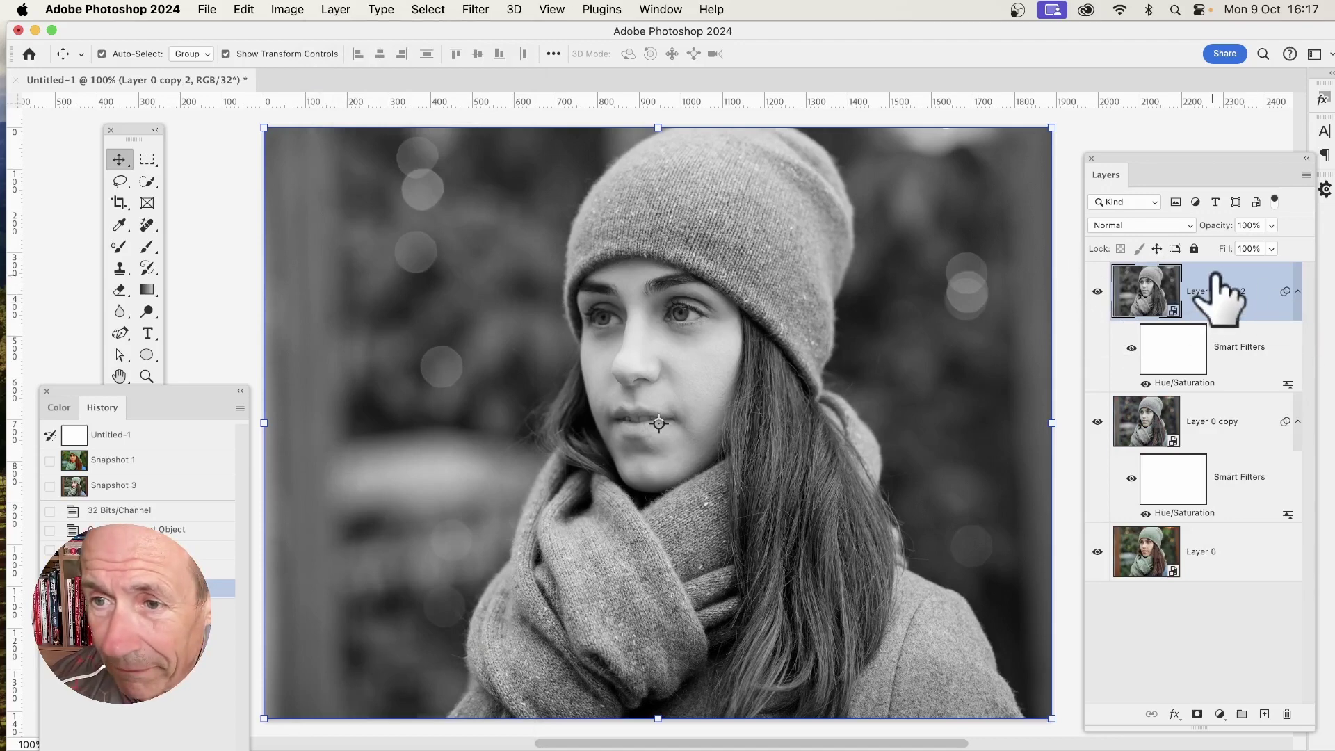
{"action": "left_click", "coordinate": [1157, 254]}
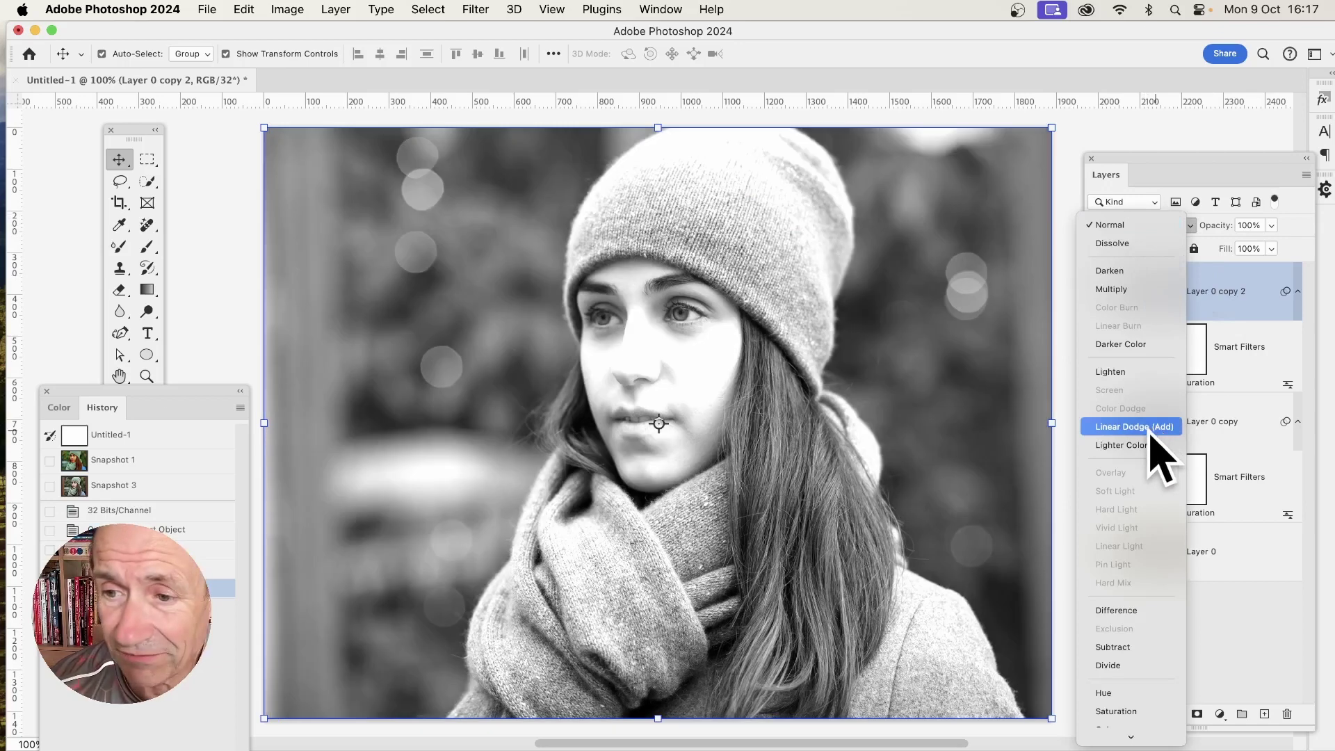
{"action": "left_click", "coordinate": [1149, 427]}
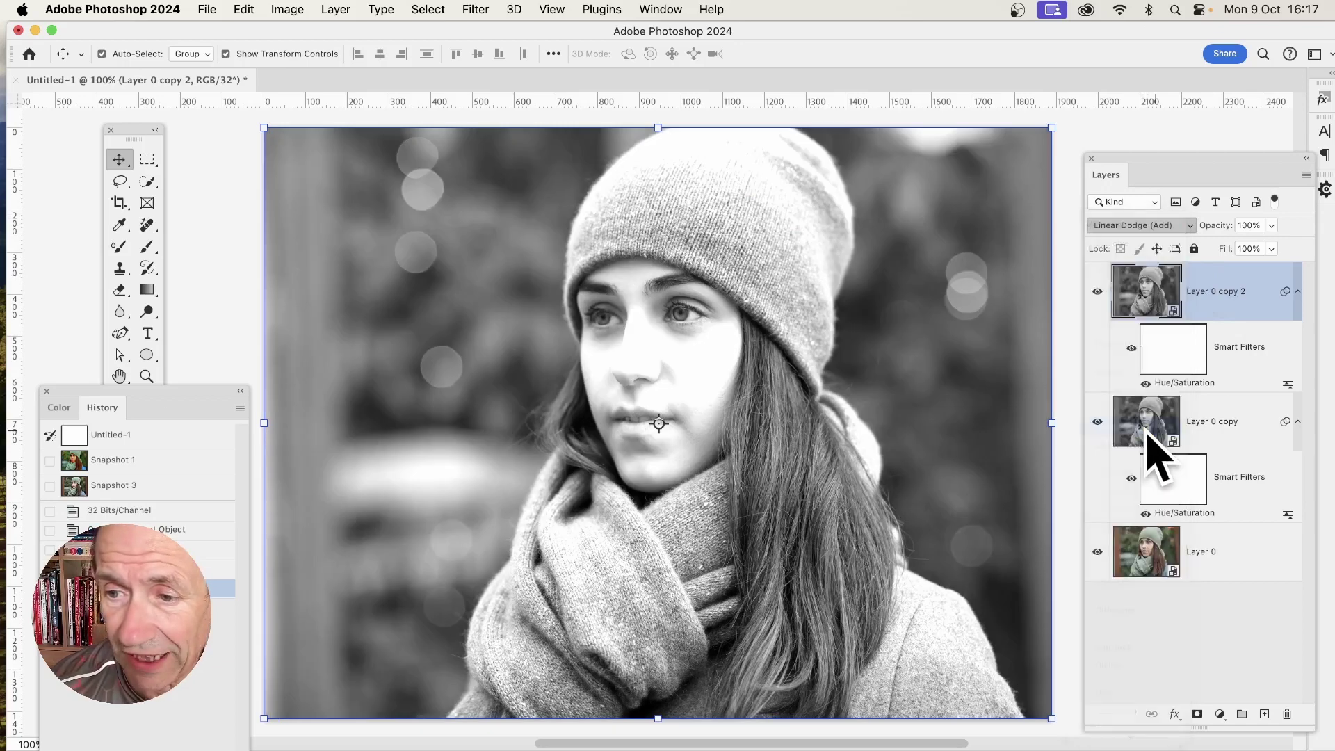
Set Layer 0 copy's blend mode to Subtract.
{"action": "left_click", "coordinate": [1147, 421]}
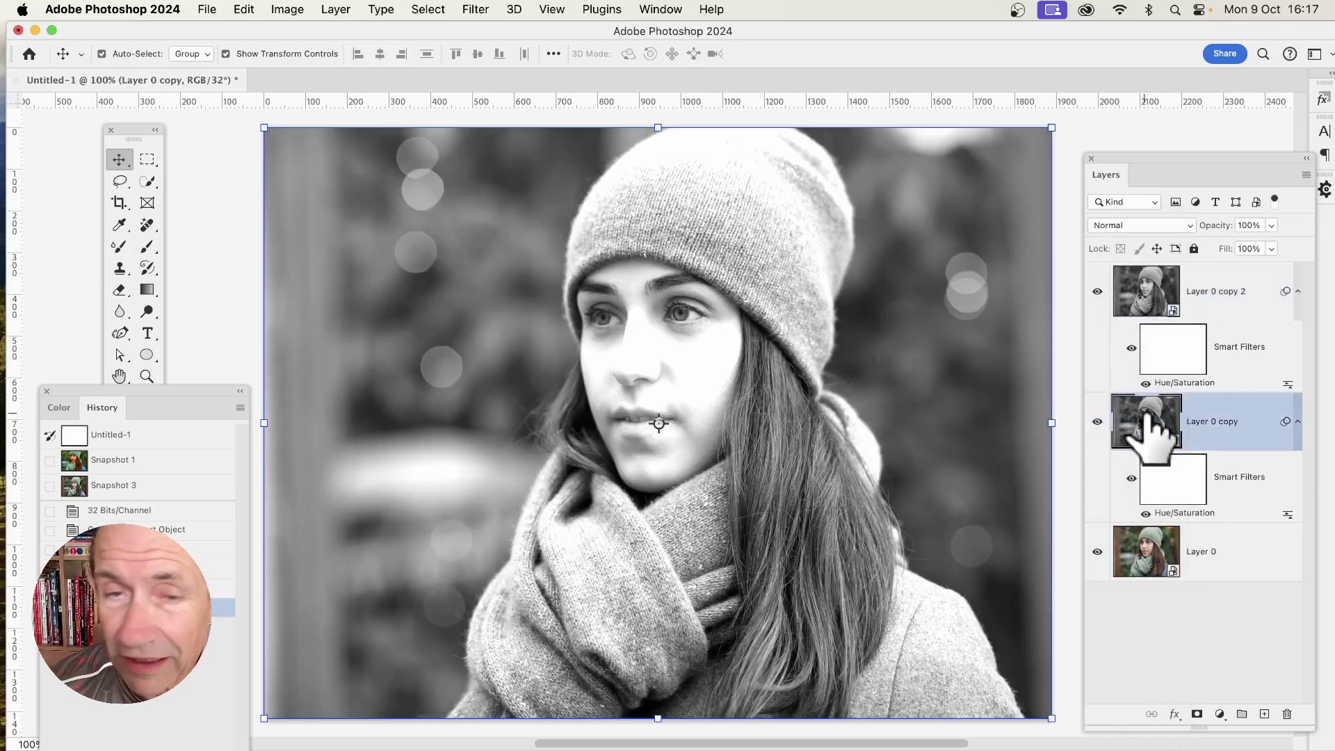
{"action": "left_click", "coordinate": [1136, 230]}
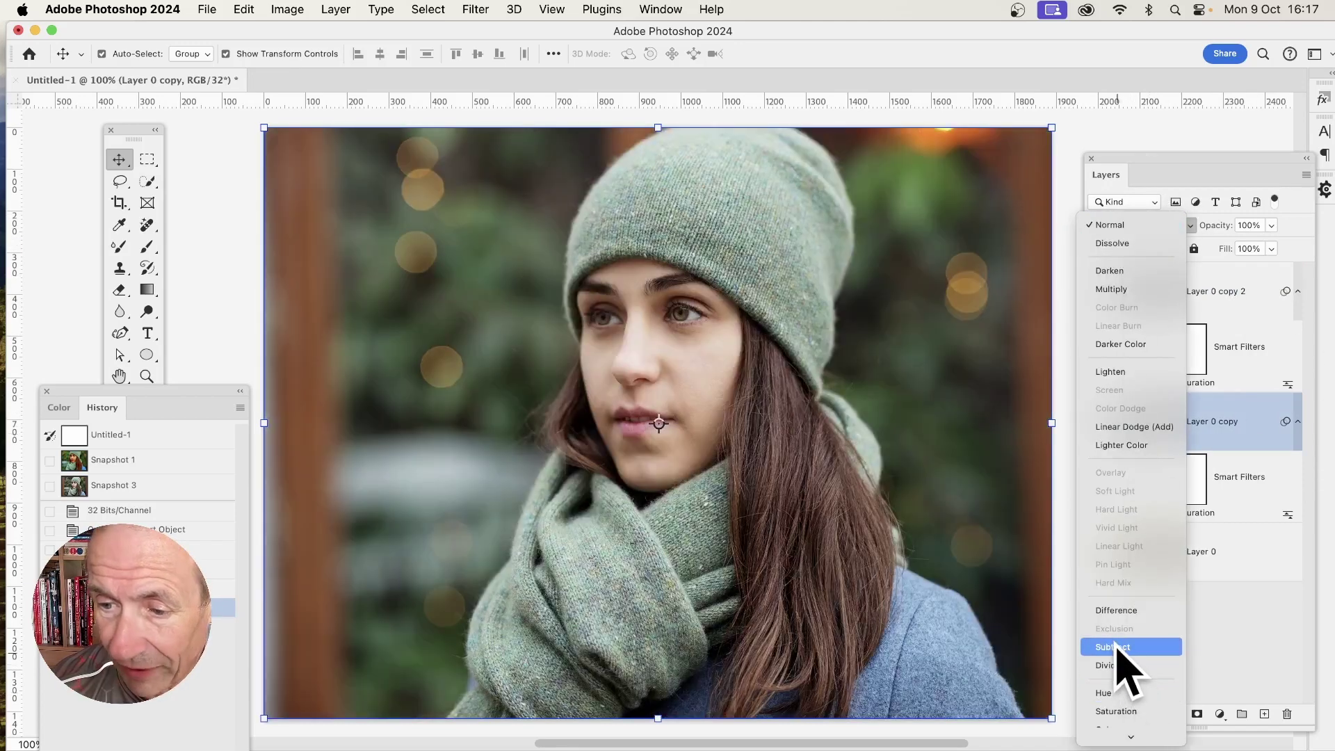
{"action": "left_click", "coordinate": [1115, 646]}
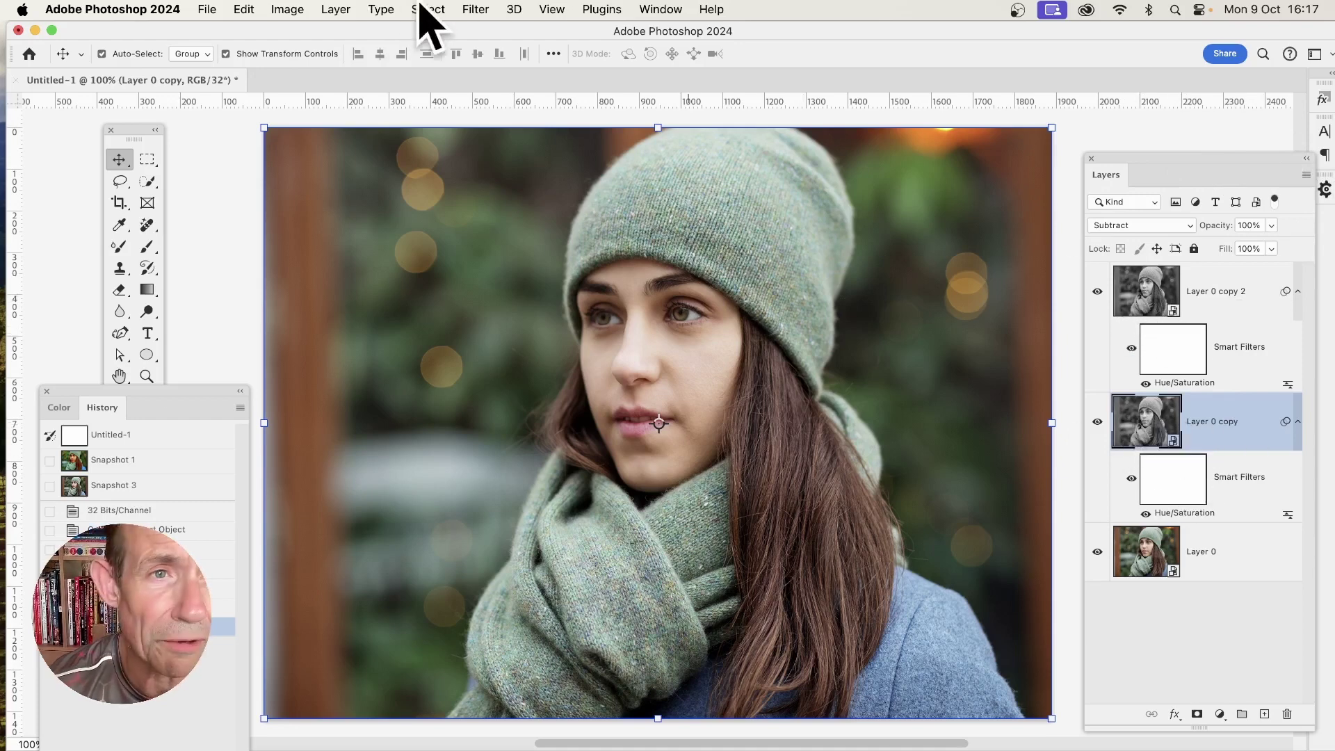
Add a Curves smart filter to Layer 0 copy with the white point at input 179.
{"action": "left_click", "coordinate": [278, 10]}
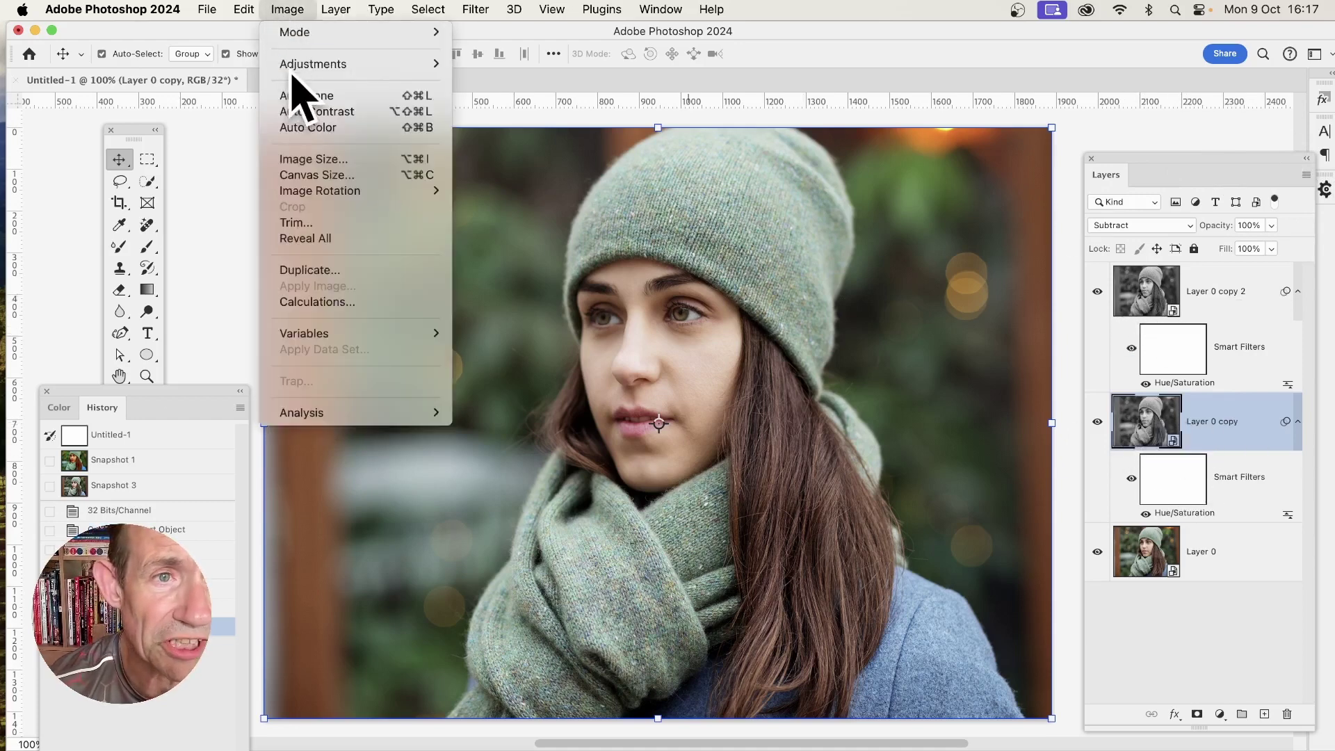
{"action": "mouse_move", "coordinate": [299, 66]}
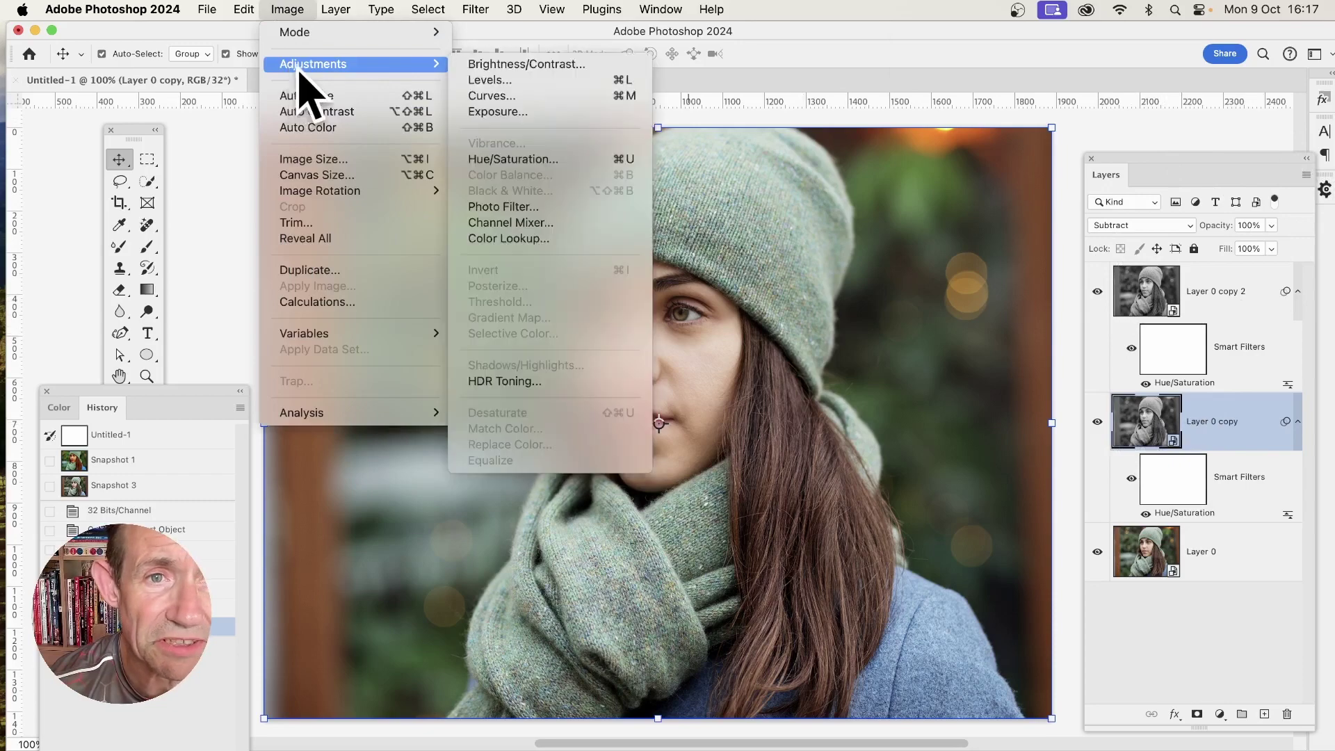
{"action": "left_click", "coordinate": [512, 98]}
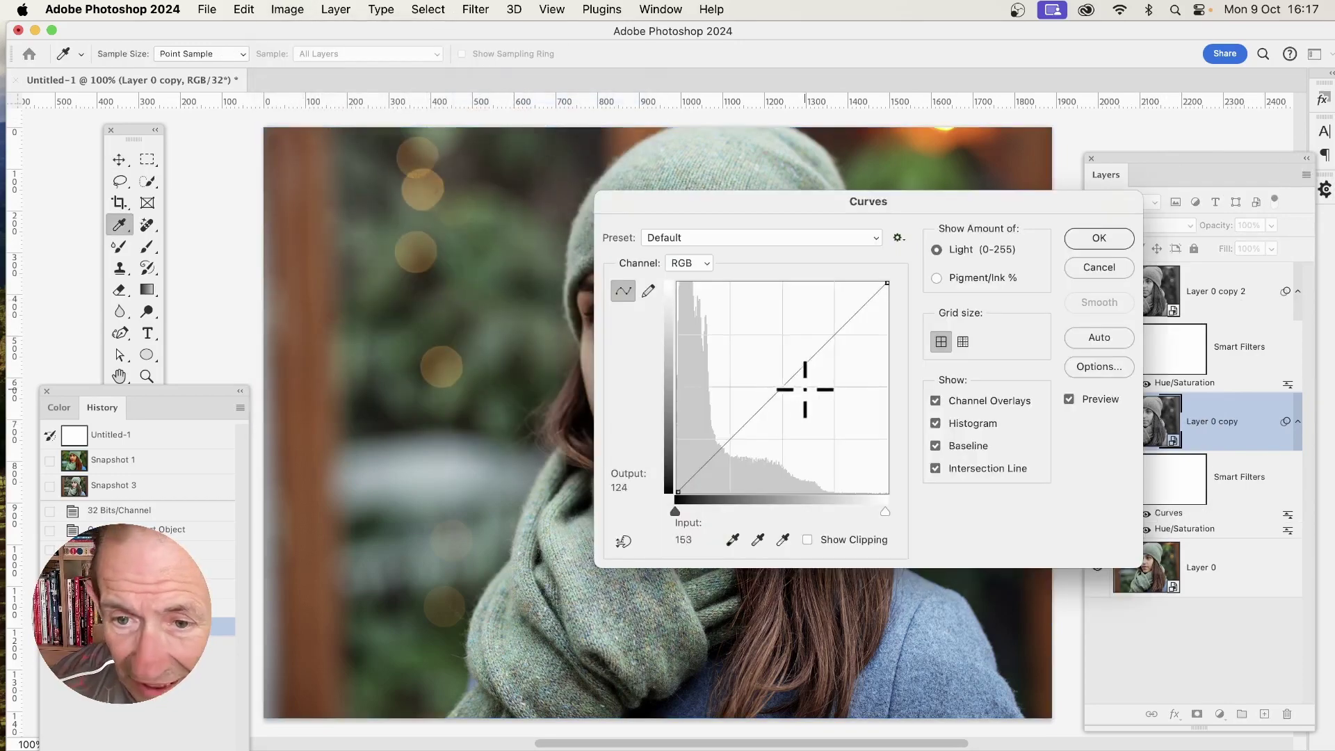
{"action": "left_click_drag", "start_coordinate": [797, 376], "coordinate": [771, 357]}
{"action": "left_click_drag", "start_coordinate": [758, 209], "coordinate": [817, 207]}
{"action": "key", "text": "BackSpace"}
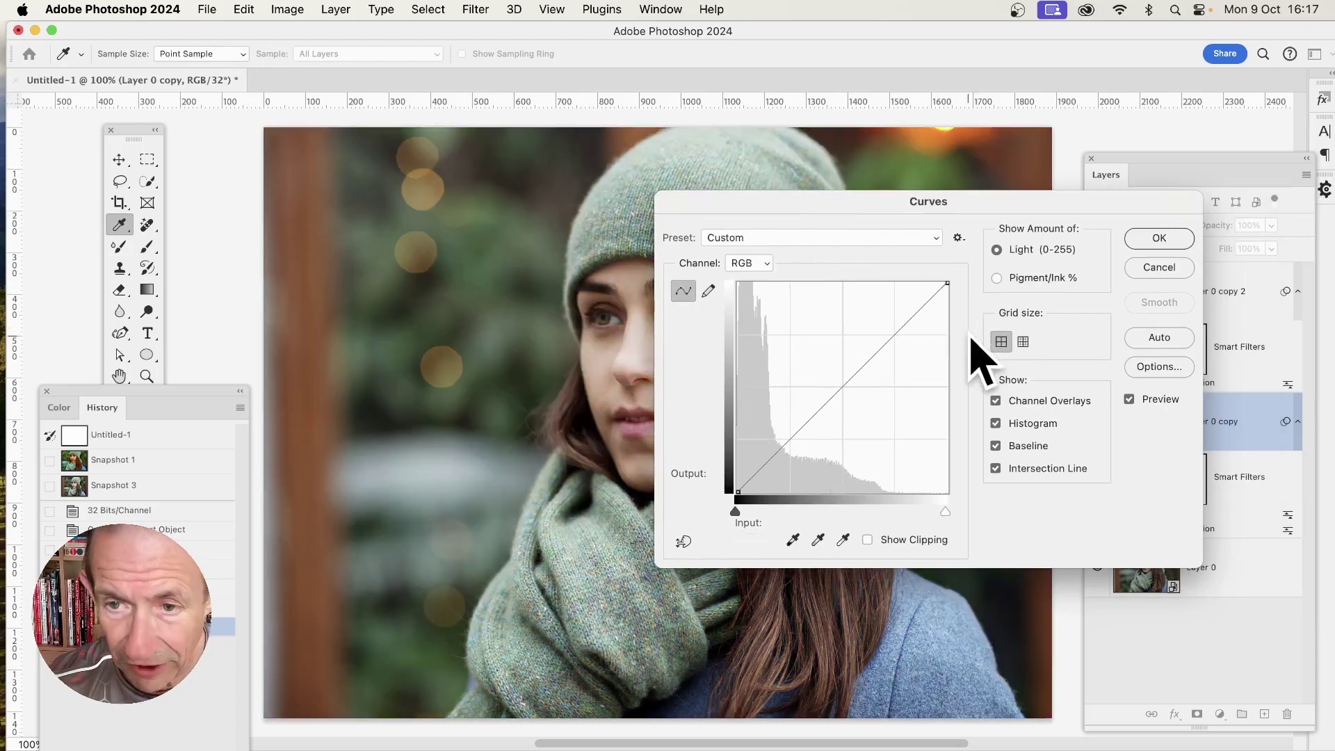
{"action": "left_click_drag", "start_coordinate": [946, 281], "coordinate": [886, 272]}
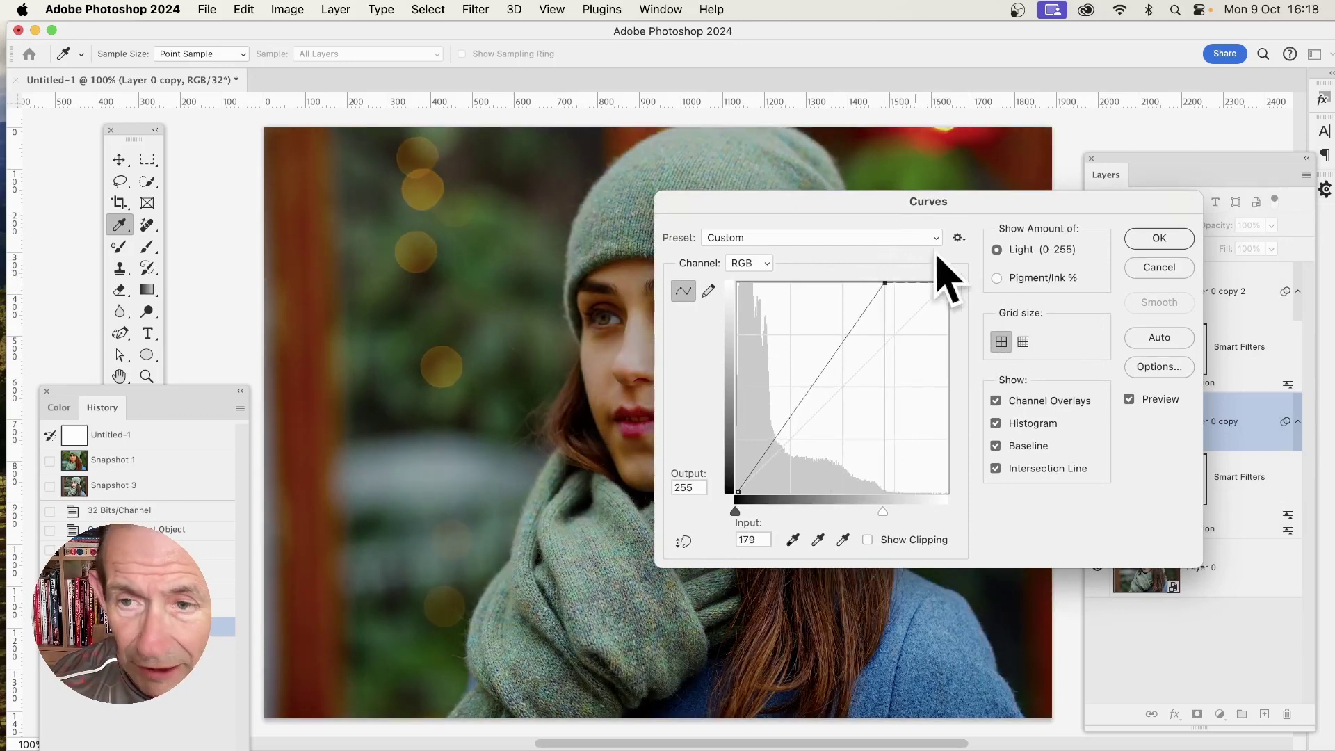
{"action": "left_click_drag", "start_coordinate": [944, 210], "coordinate": [995, 266]}
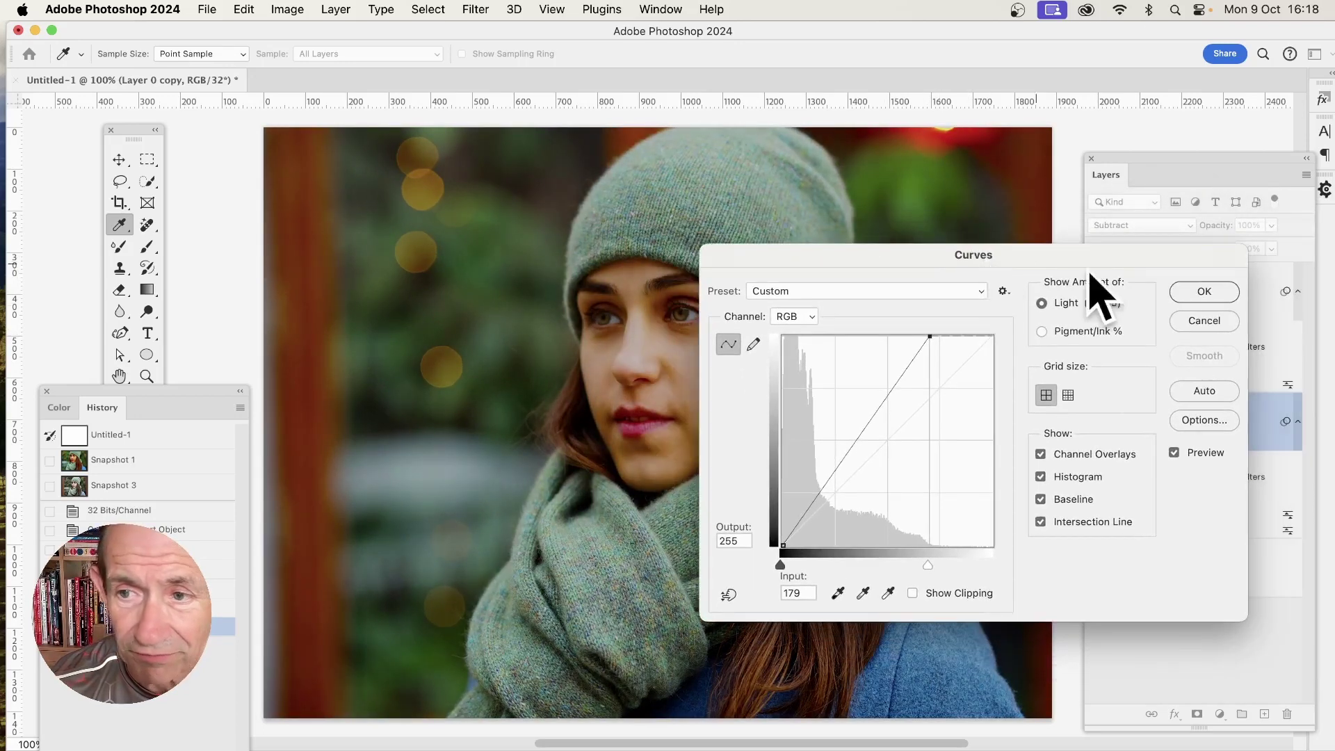
{"action": "left_click", "coordinate": [1209, 293]}
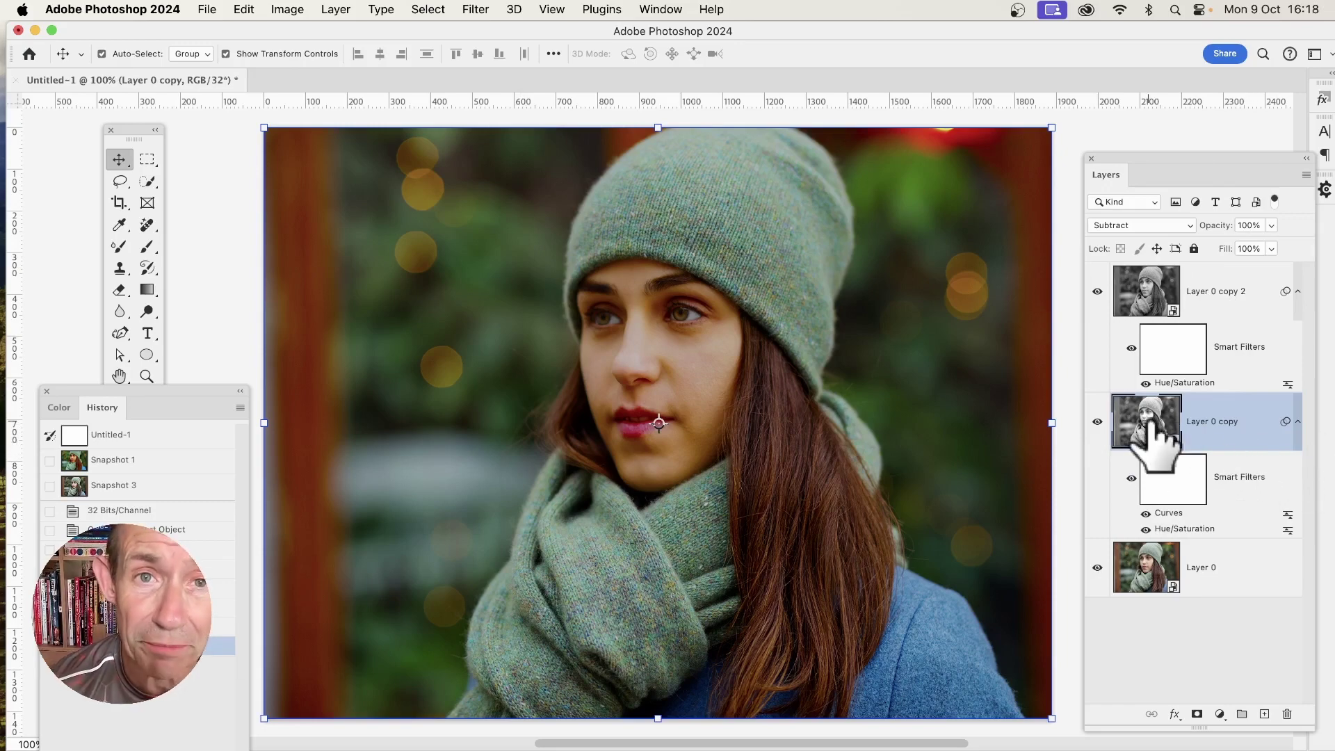
Add a Gaussian Blur smart filter with a 2.2-pixel radius to Layer 0 copy.
{"action": "left_click", "coordinate": [476, 9]}
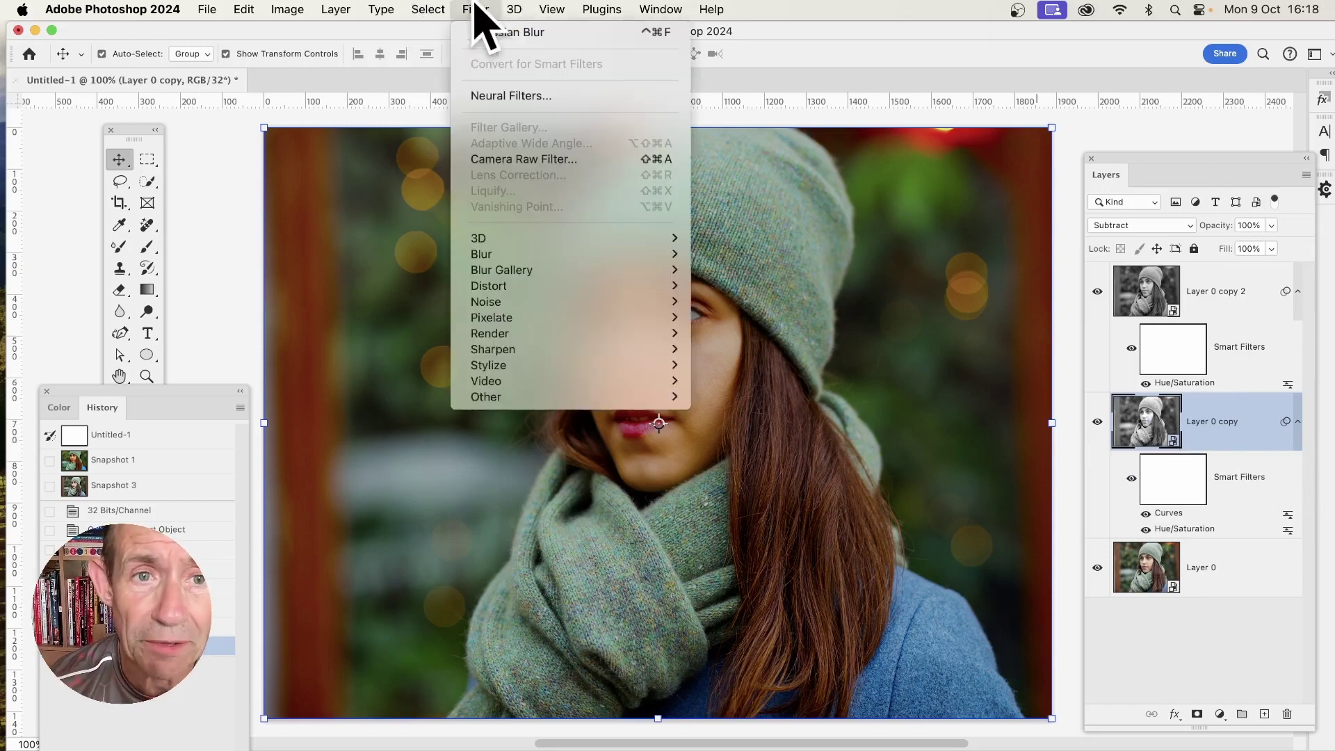
{"action": "mouse_move", "coordinate": [487, 254]}
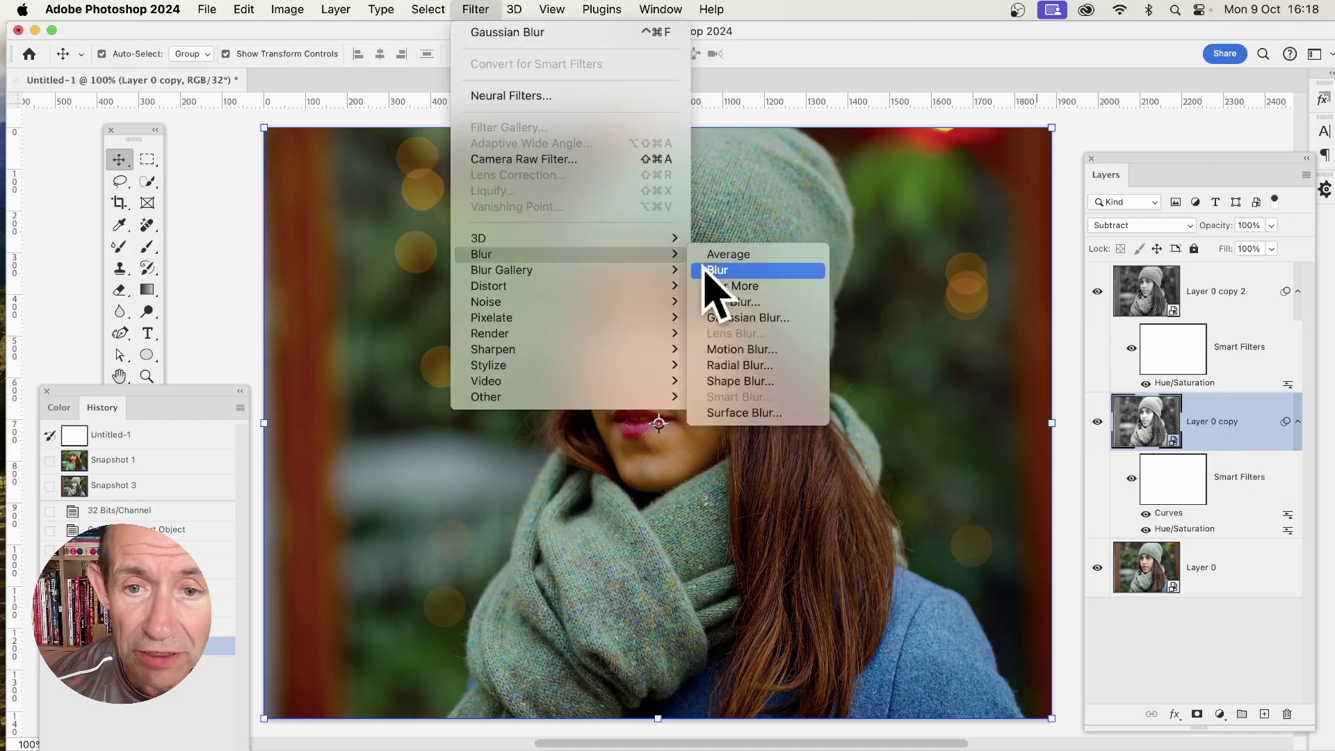
{"action": "left_click", "coordinate": [761, 320]}
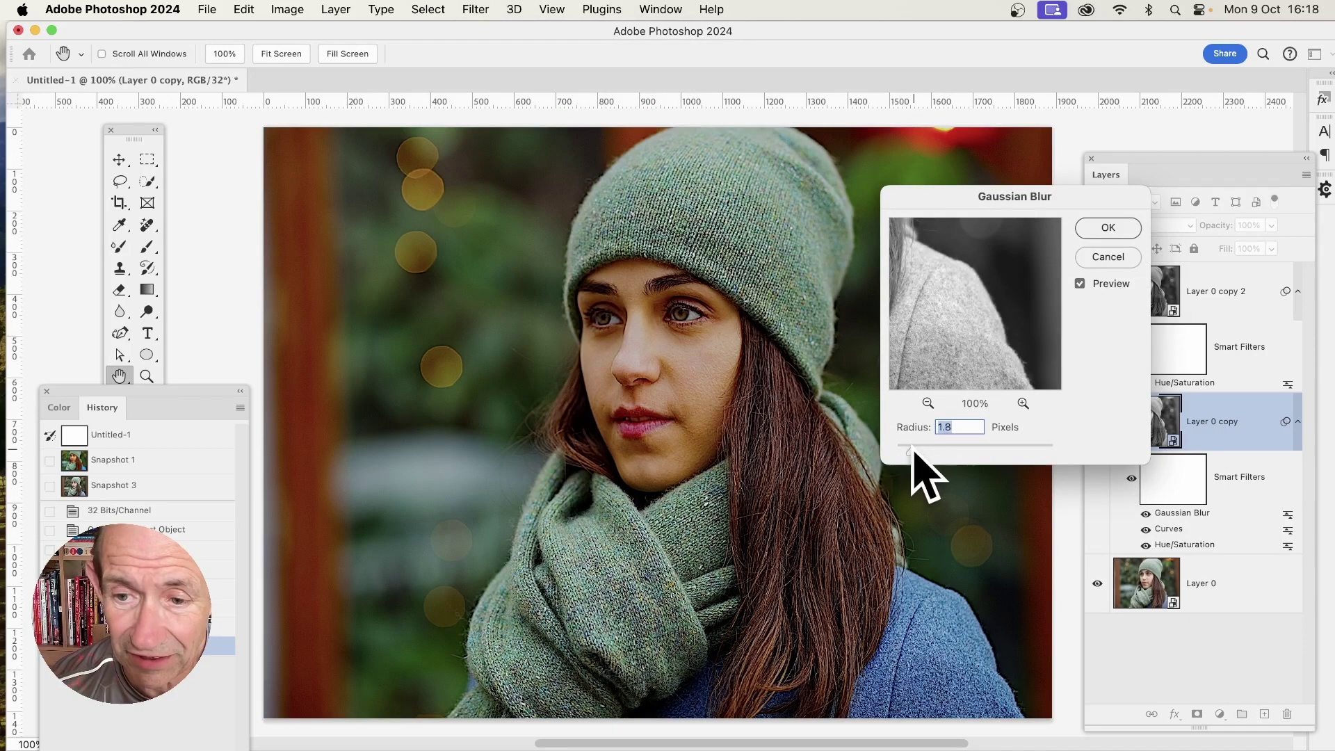
{"action": "left_click_drag", "start_coordinate": [915, 452], "coordinate": [990, 450]}
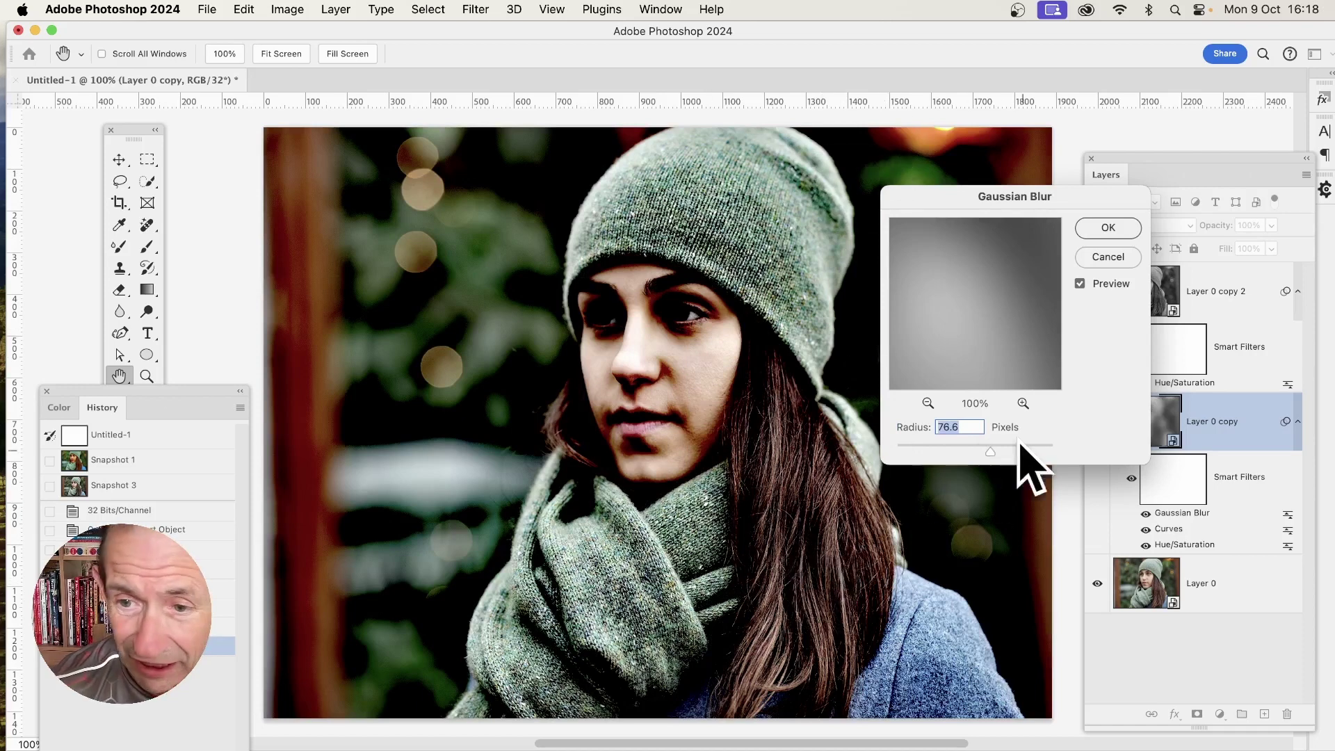
{"action": "left_click_drag", "start_coordinate": [989, 451], "coordinate": [917, 450]}
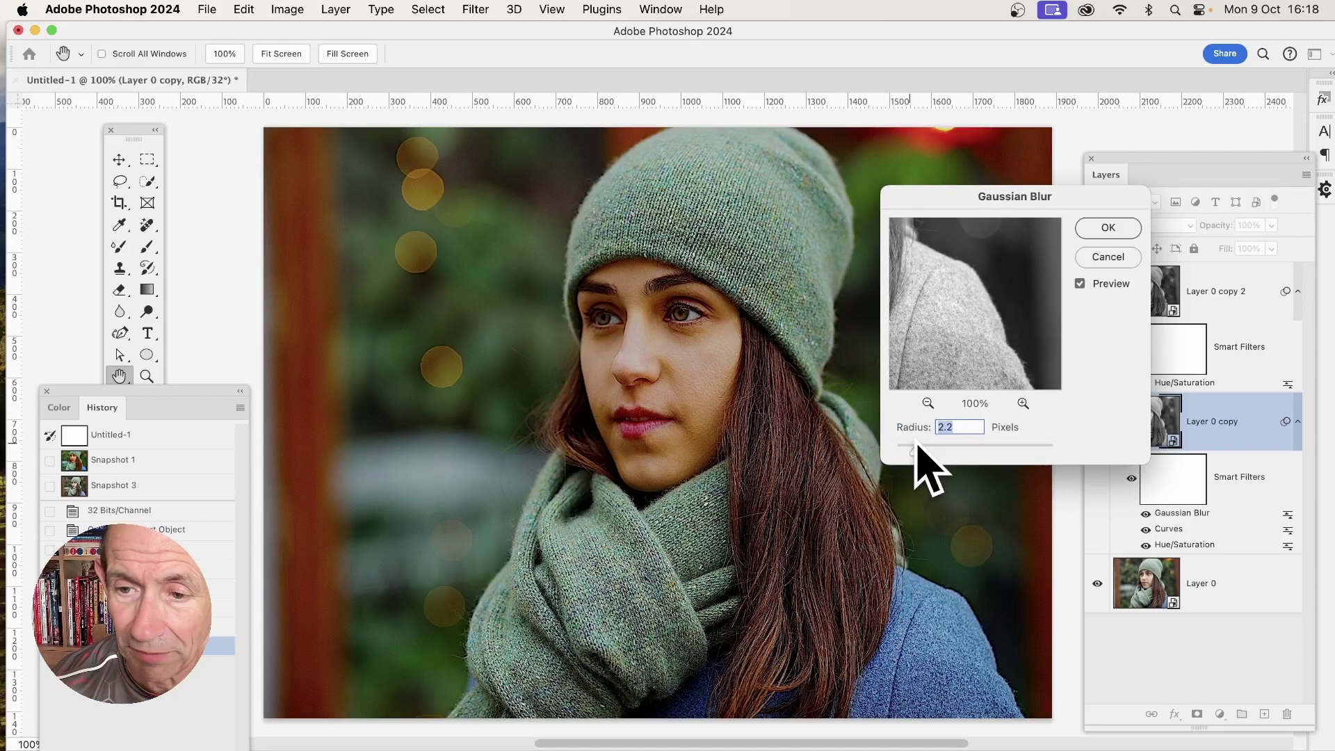
{"action": "left_click", "coordinate": [1107, 230]}
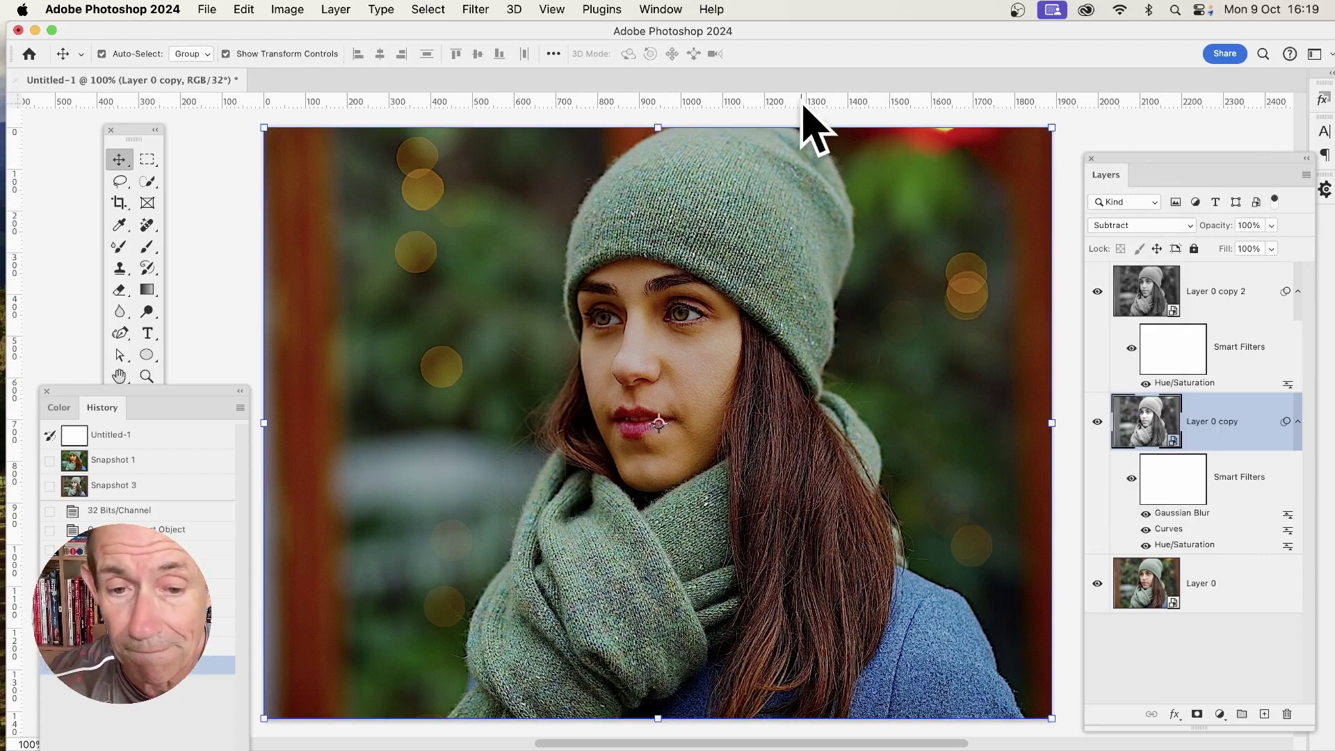
Select all three layers and convert them into one smart object, Layer 0 copy 2.
{"action": "left_click", "coordinate": [1217, 291], "text": "shift"}
{"action": "left_click", "coordinate": [1147, 582], "text": "shift"}
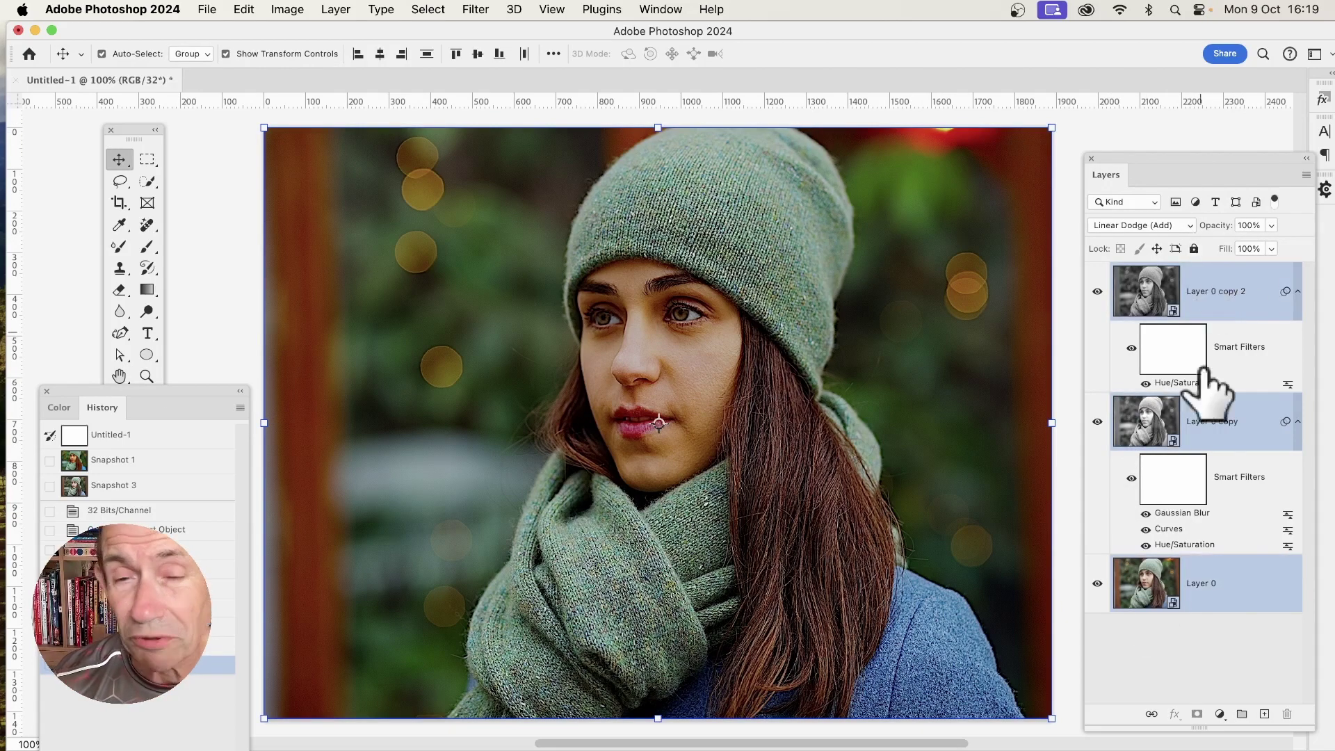
{"action": "left_click", "coordinate": [337, 9]}
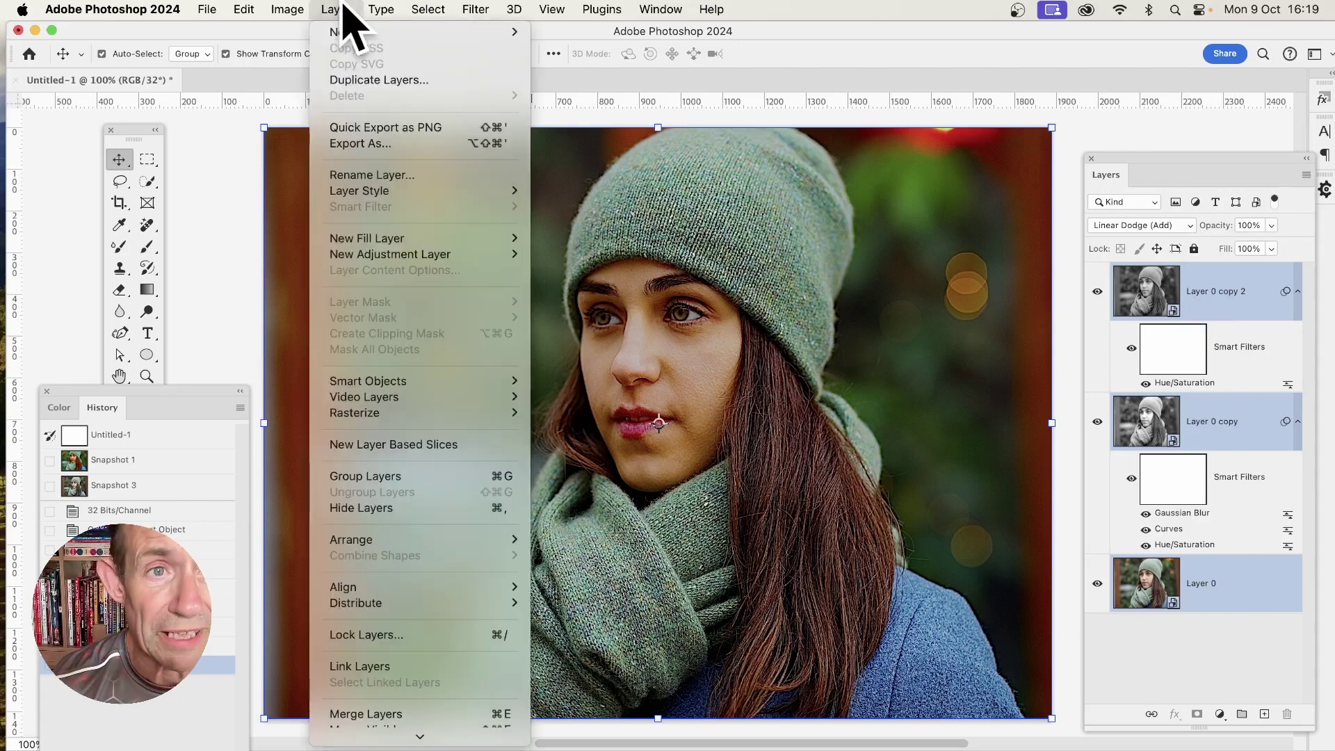
{"action": "mouse_move", "coordinate": [379, 382]}
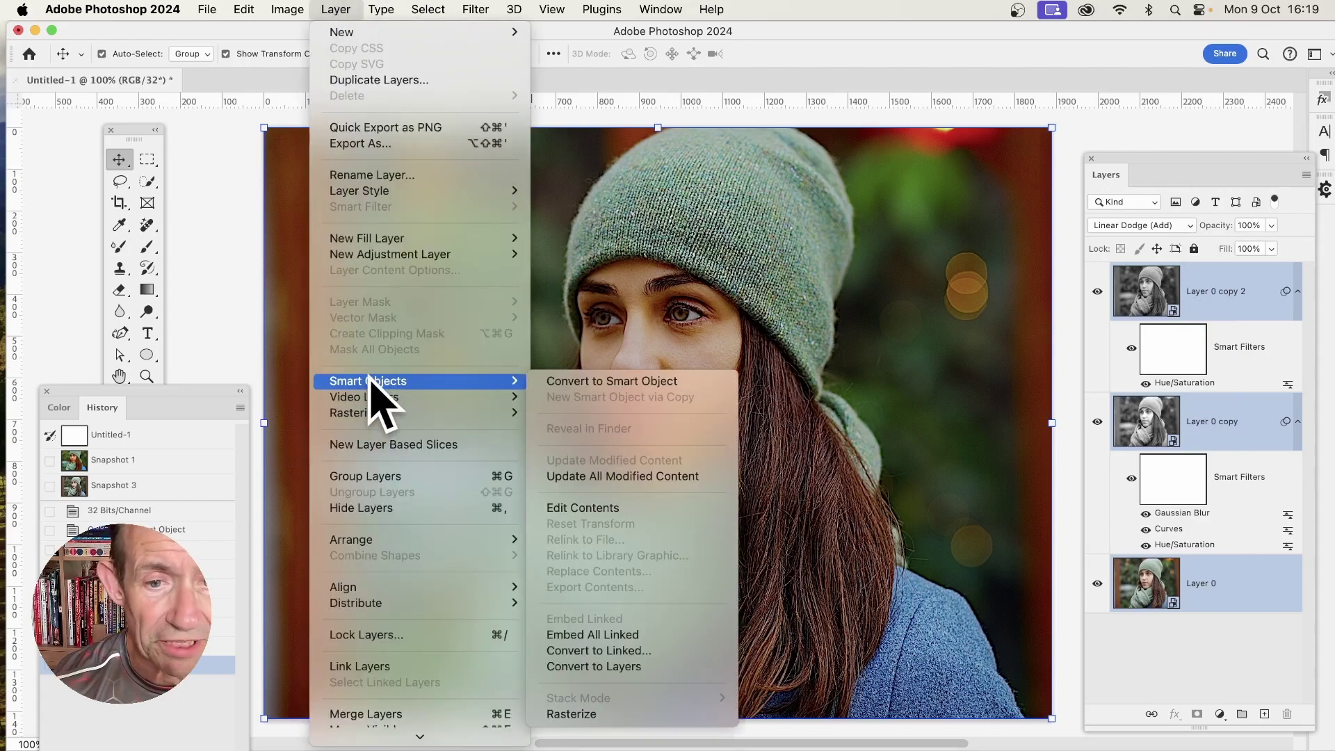
{"action": "left_click", "coordinate": [633, 381]}
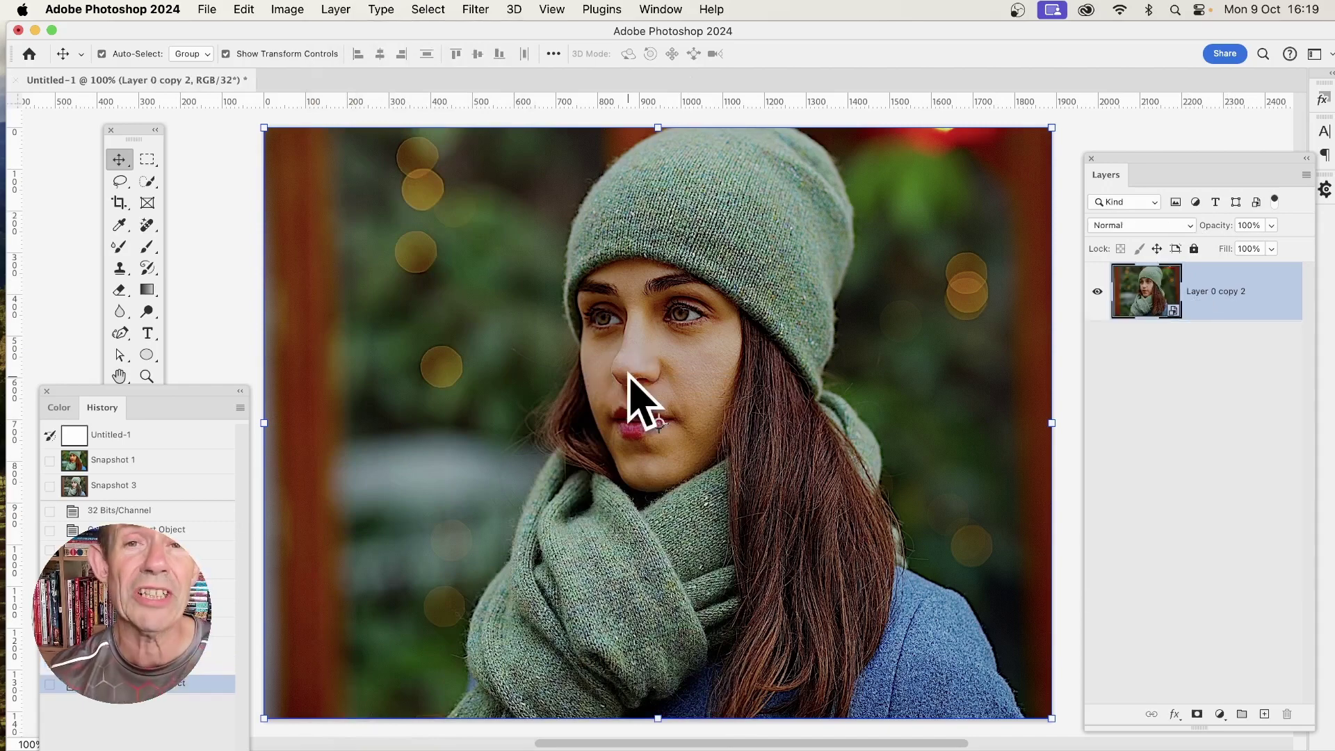